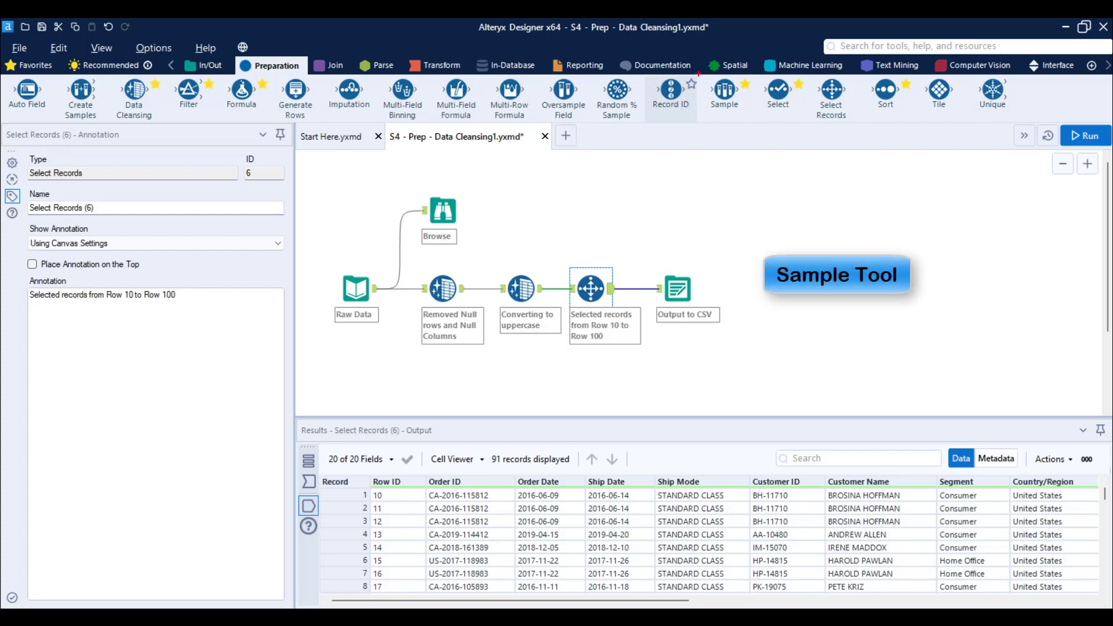
- Save the Data Cleansing1 workflow and create a new blank workflow
{"action": "mouse_move", "coordinate": [700, 73]}
{"action": "left_mouse_down"}
{"action": "mouse_move", "coordinate": [748, 123]}
{"action": "mouse_move", "coordinate": [794, 235]}
{"action": "left_mouse_up"}
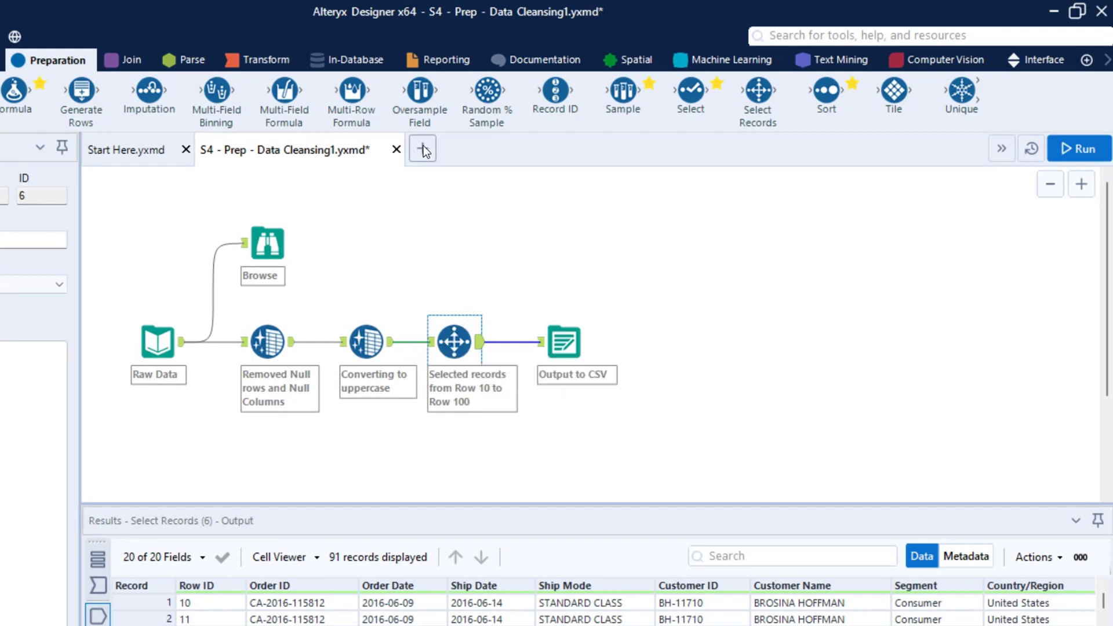
{"action": "left_click_drag", "start_coordinate": [188, 135], "coordinate": [393, 179]}
{"action": "key", "text": "Escape"}
{"action": "key", "text": "ctrl+s"}
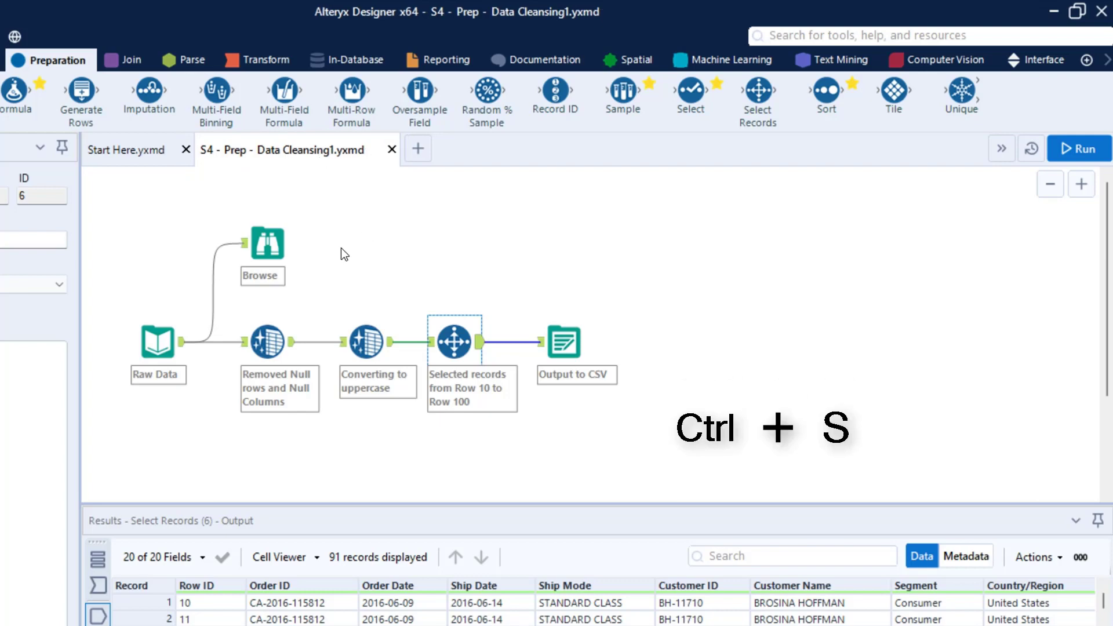
{"action": "left_click", "coordinate": [417, 150]}
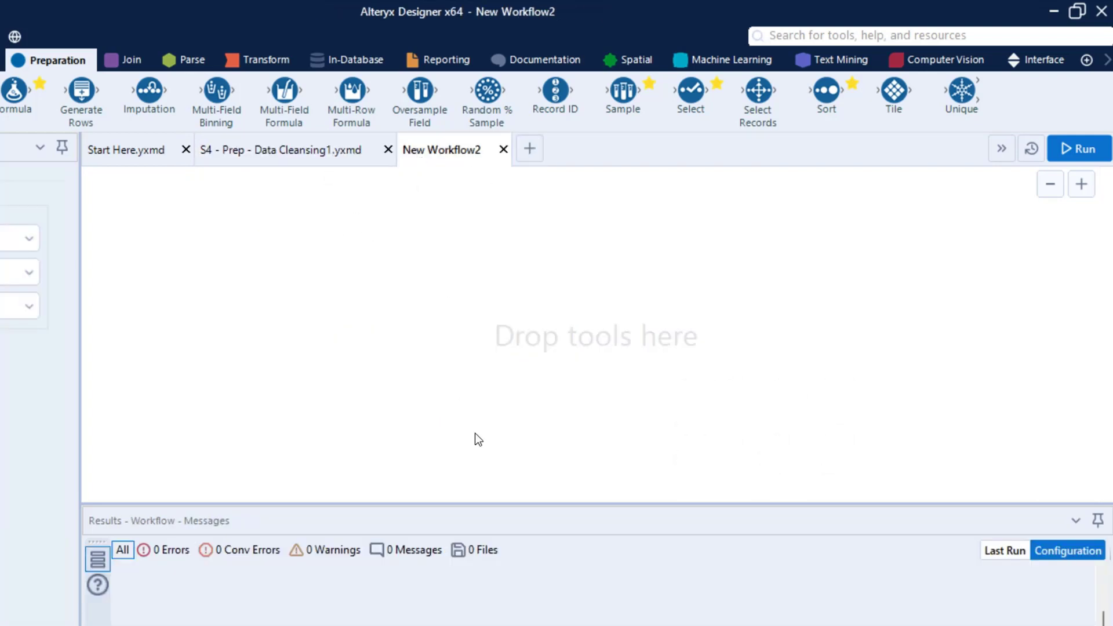
- Switch to File Explorer and open the Data Preparation workbook from the Section 4. Other Data Preparation Tools folder in Excel
{"action": "mouse_move", "coordinate": [432, 625]}
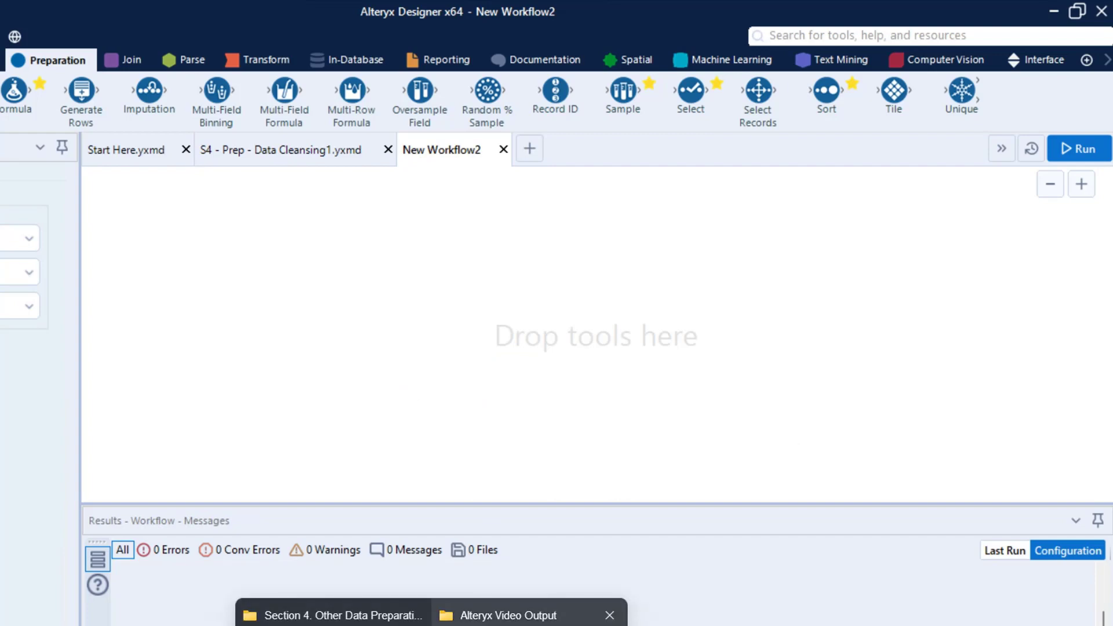
{"action": "left_click", "coordinate": [337, 620]}
{"action": "left_click", "coordinate": [346, 167]}
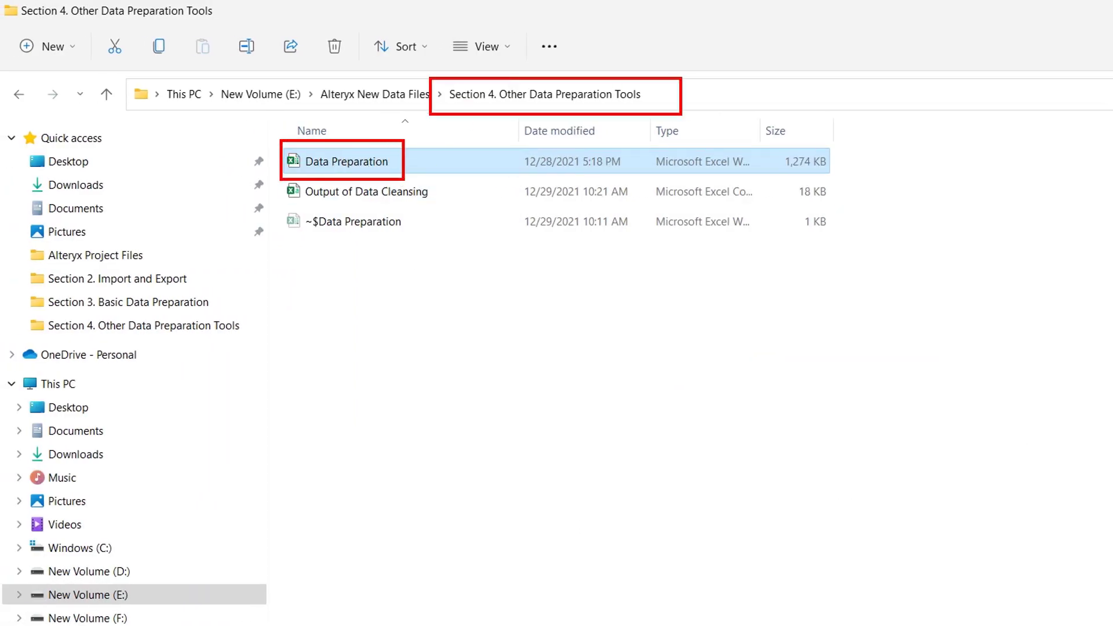
{"action": "double_click", "coordinate": [358, 162]}
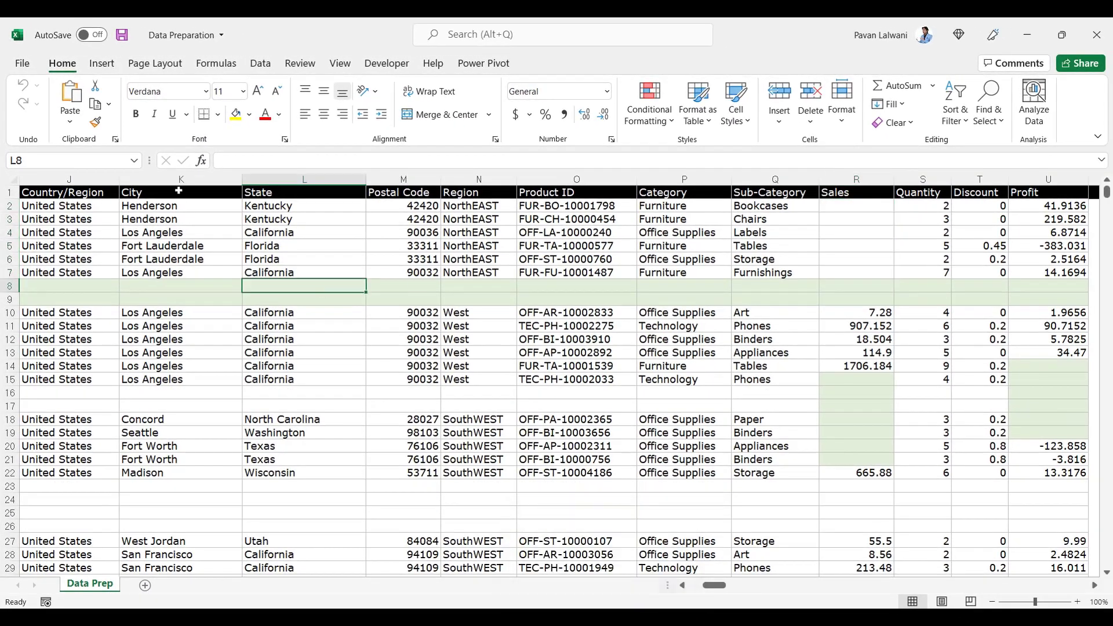
- Check the record count of the City column and close the workbook
{"action": "left_click", "coordinate": [180, 180]}
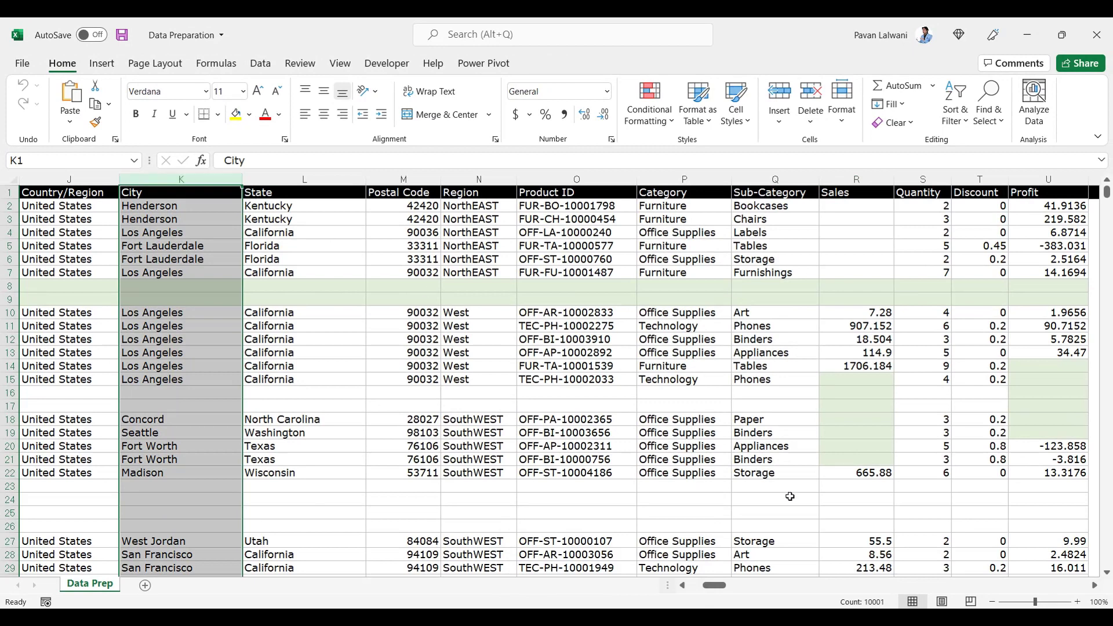
{"action": "left_click_drag", "start_coordinate": [828, 590], "coordinate": [893, 608]}
{"action": "mouse_move", "coordinate": [181, 360]}
{"action": "left_mouse_down"}
{"action": "mouse_move", "coordinate": [217, 364]}
{"action": "mouse_move", "coordinate": [335, 318]}
{"action": "left_mouse_up"}
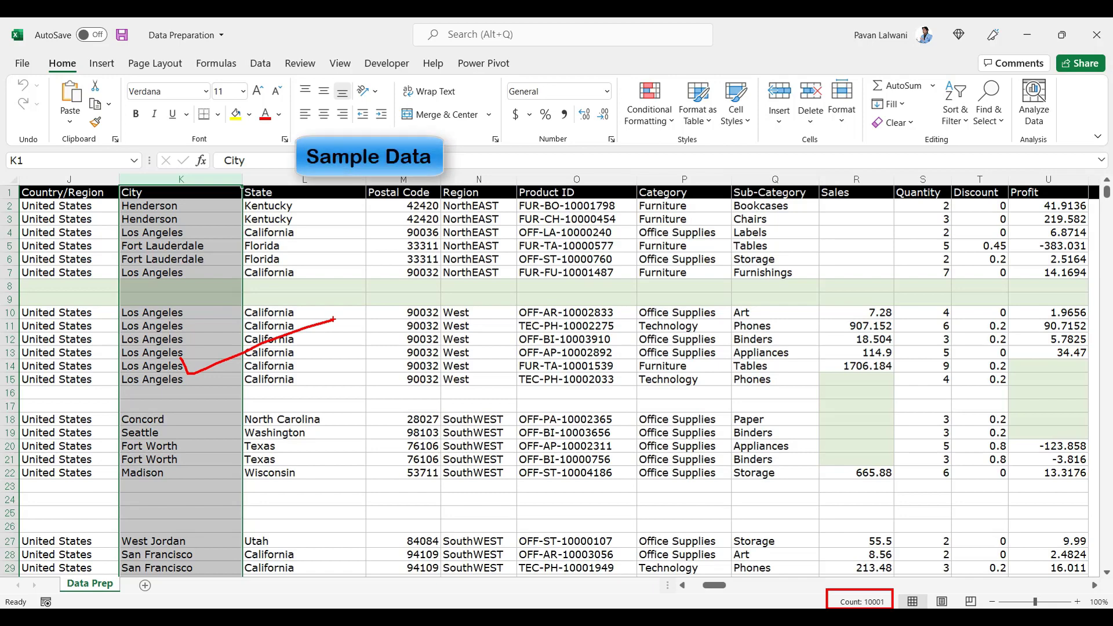
{"action": "key", "text": "Escape"}
{"action": "left_click", "coordinate": [511, 273]}
{"action": "left_click", "coordinate": [1096, 36]}
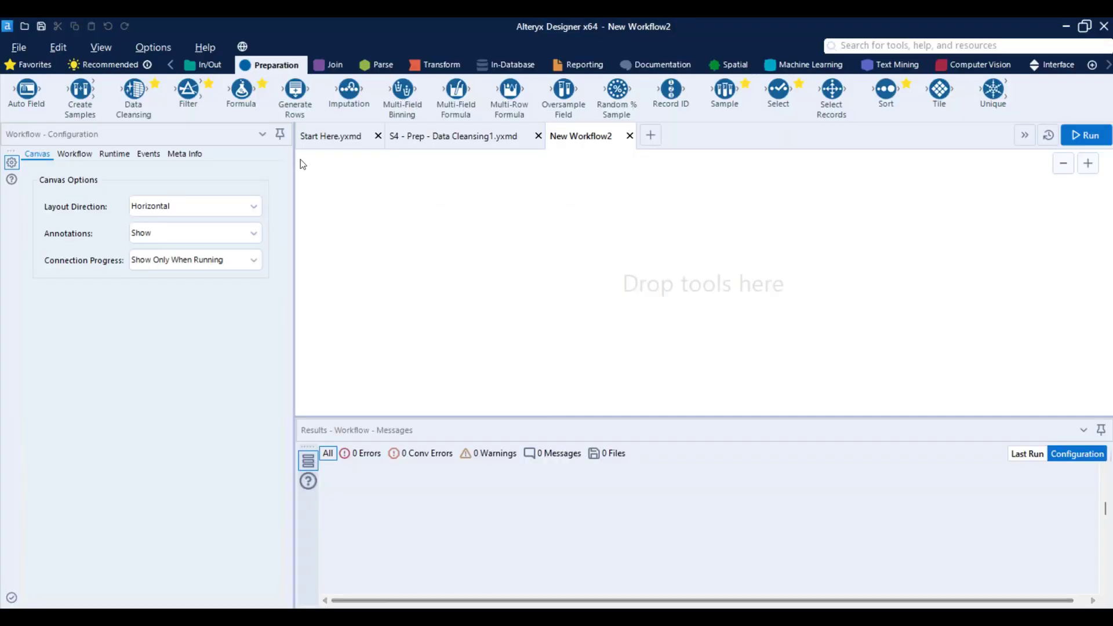
- Add an Input Data tool to the new workflow and connect it to the Data Prep sheet of the Data Preparation Excel file
{"action": "left_click", "coordinate": [212, 64]}
{"action": "left_click_drag", "start_coordinate": [232, 76], "coordinate": [418, 253]}
{"action": "left_click", "coordinate": [327, 183]}
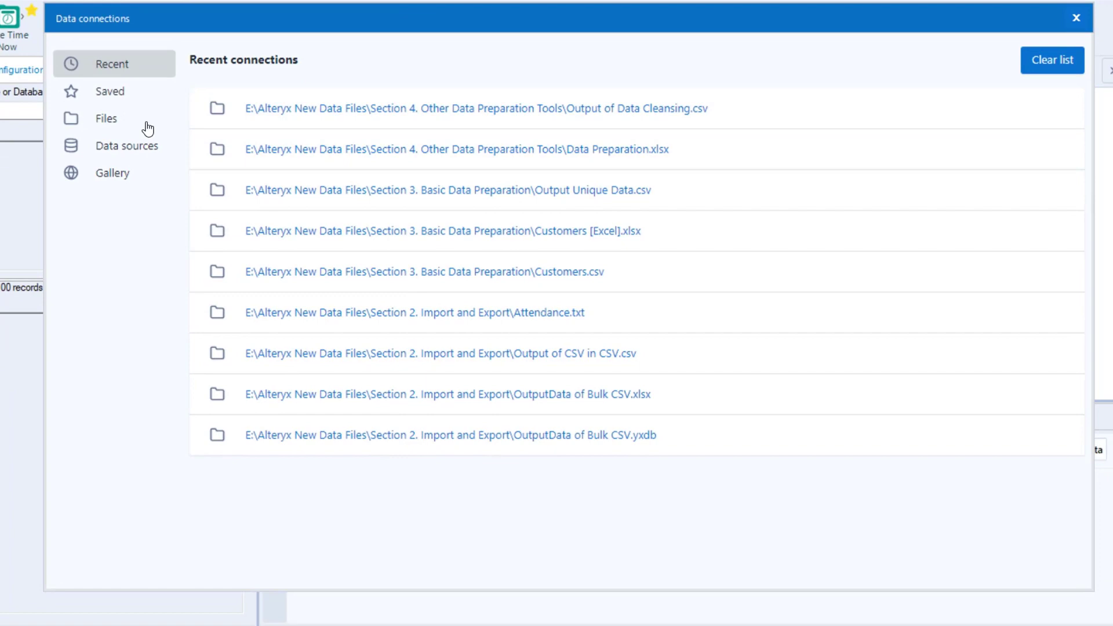
{"action": "left_click", "coordinate": [106, 118]}
{"action": "left_click", "coordinate": [675, 119]}
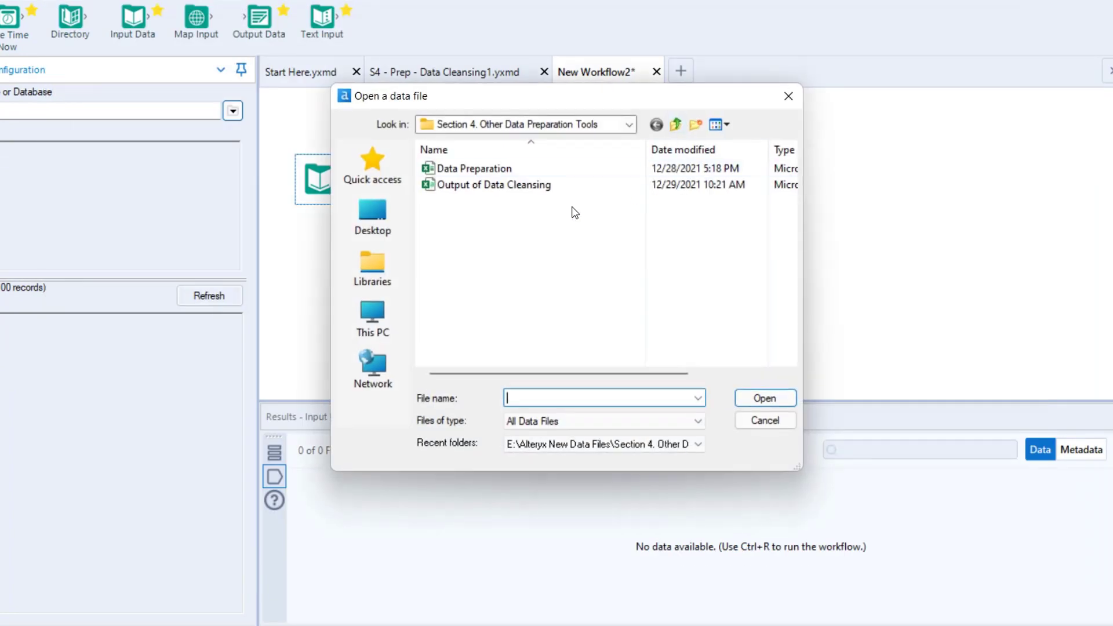
{"action": "left_click", "coordinate": [522, 168]}
{"action": "left_click", "coordinate": [765, 398]}
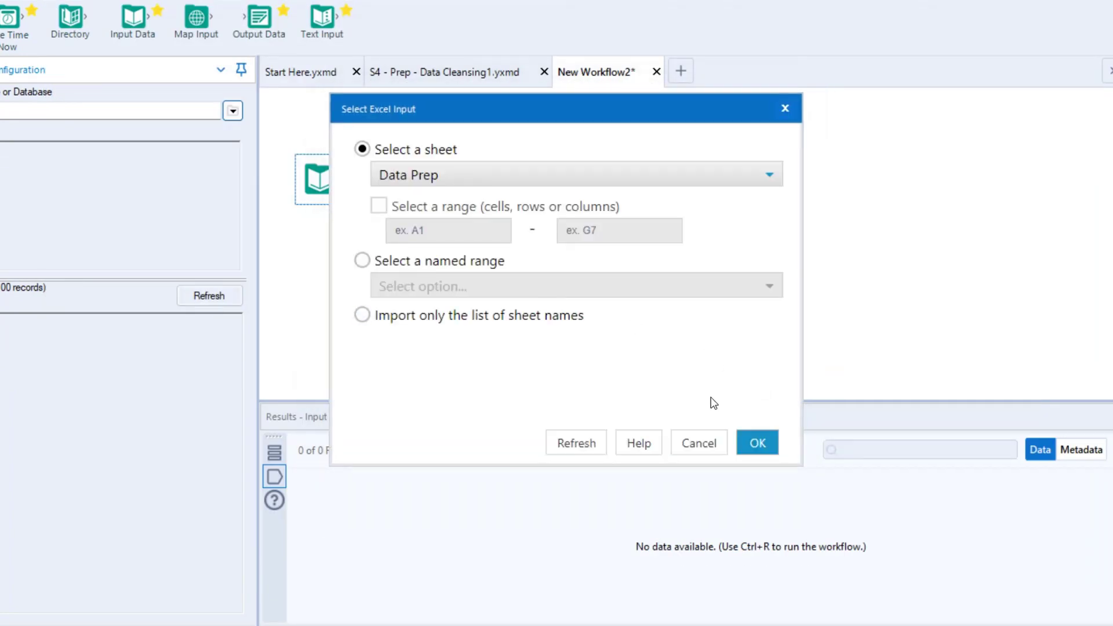
{"action": "left_click", "coordinate": [757, 444]}
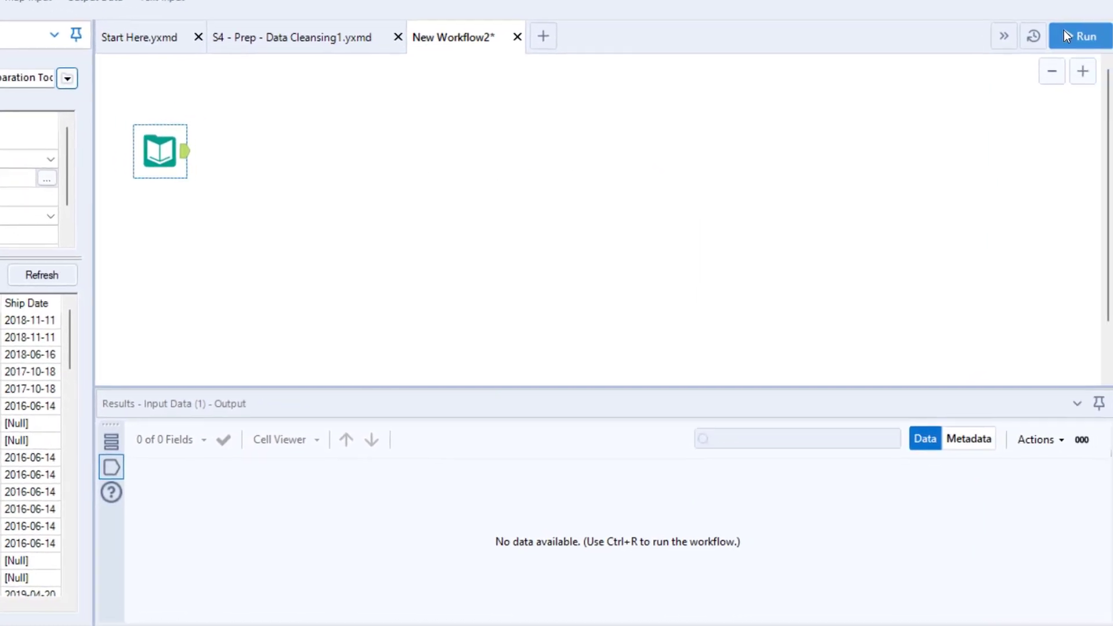
- Run the workflow and examine the F4 column in the input data results
{"action": "left_click", "coordinate": [1069, 33]}
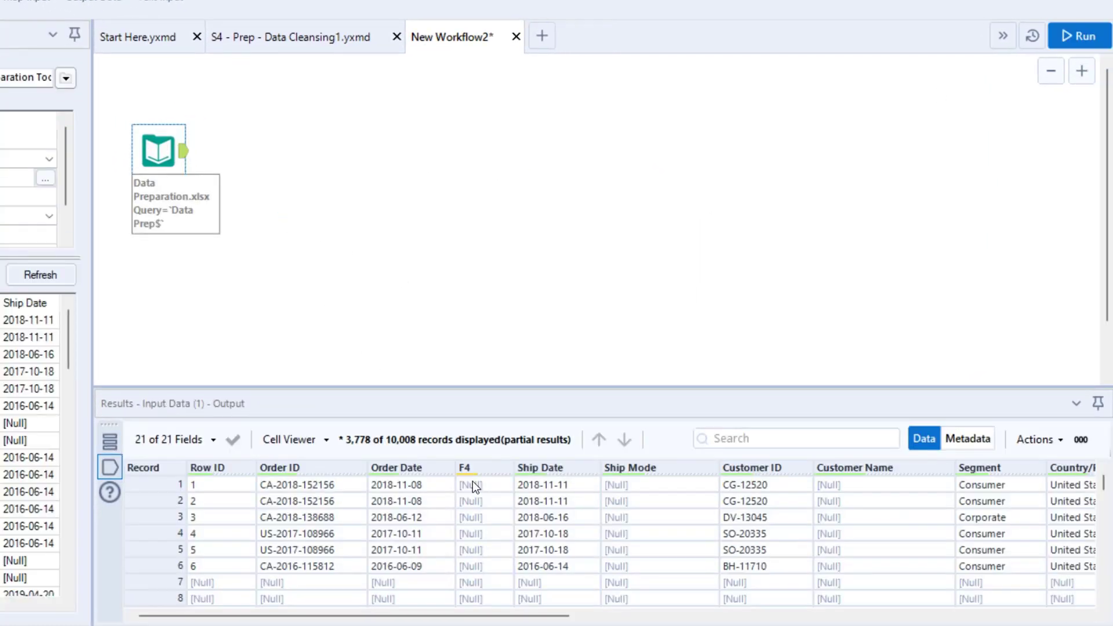
{"action": "key", "text": "ctrl+2"}
{"action": "left_click_drag", "start_coordinate": [450, 455], "coordinate": [507, 624]}
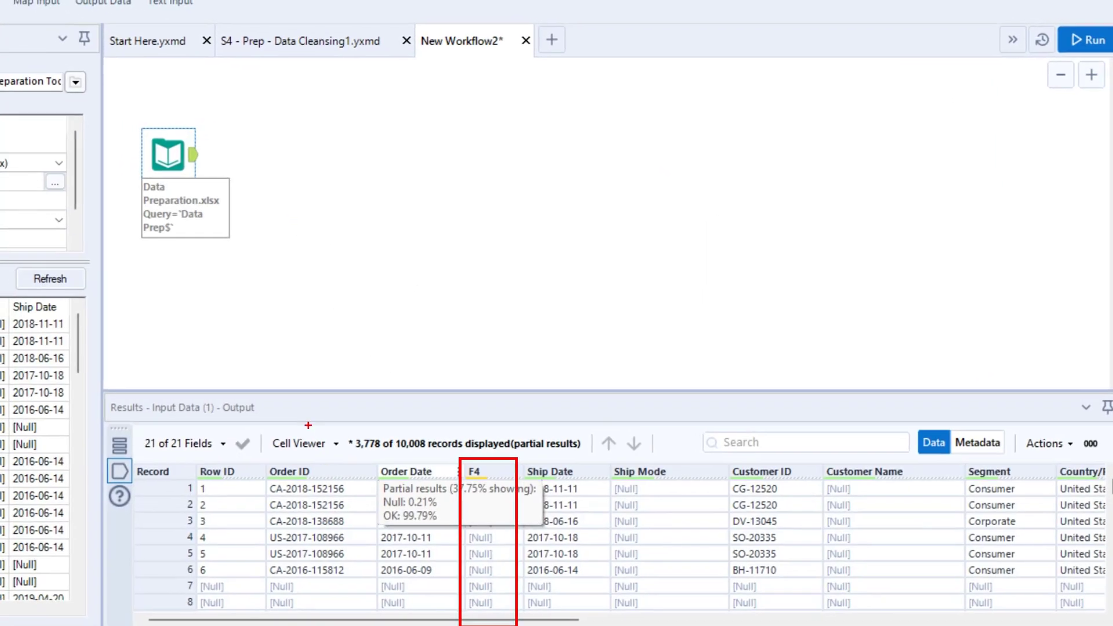
{"action": "key", "text": "Escape"}
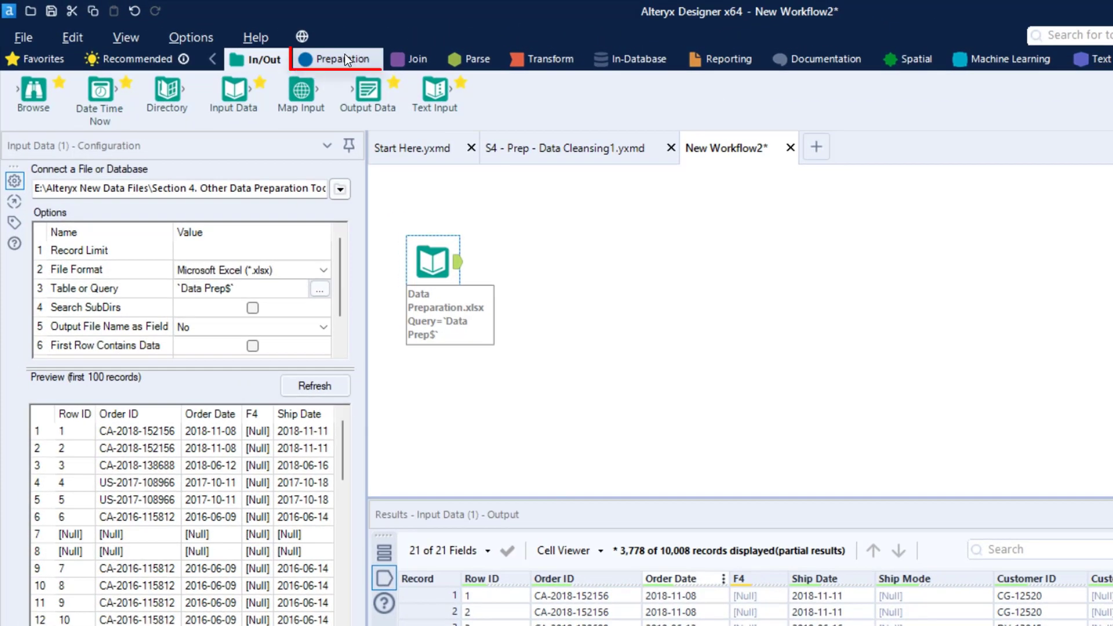
- Connect a Data Cleansing tool after the input data and enable removal of null rows and null columns
{"action": "left_click", "coordinate": [345, 56]}
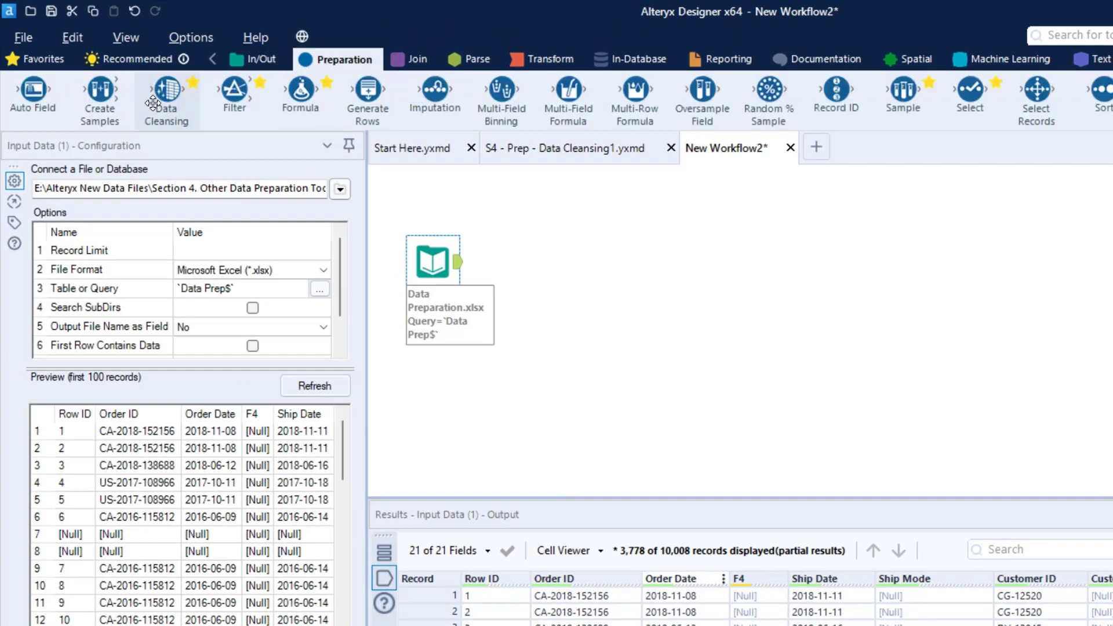
{"action": "left_click_drag", "start_coordinate": [160, 103], "coordinate": [518, 264]}
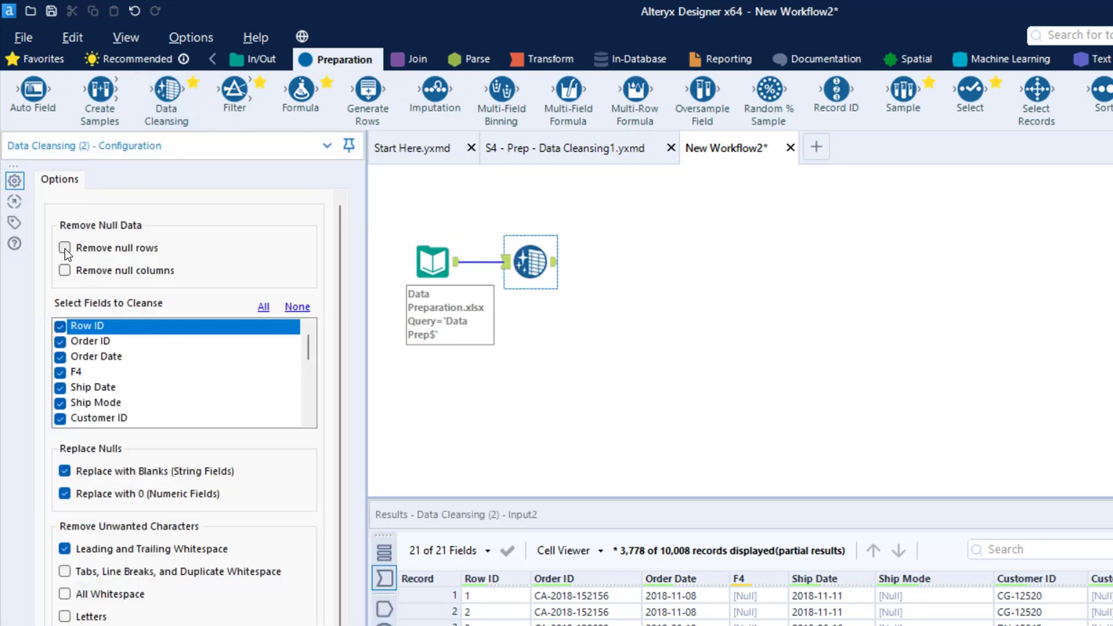
{"action": "left_click", "coordinate": [64, 269]}
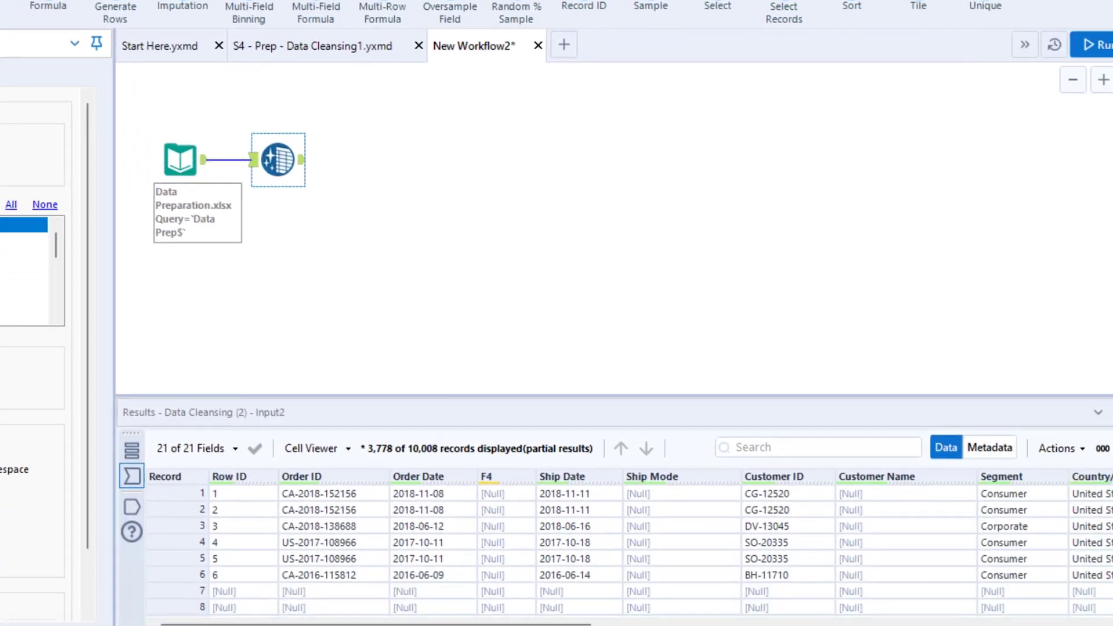
- Run the workflow and check the record count of the Data Cleansing output
{"action": "left_click", "coordinate": [1080, 37]}
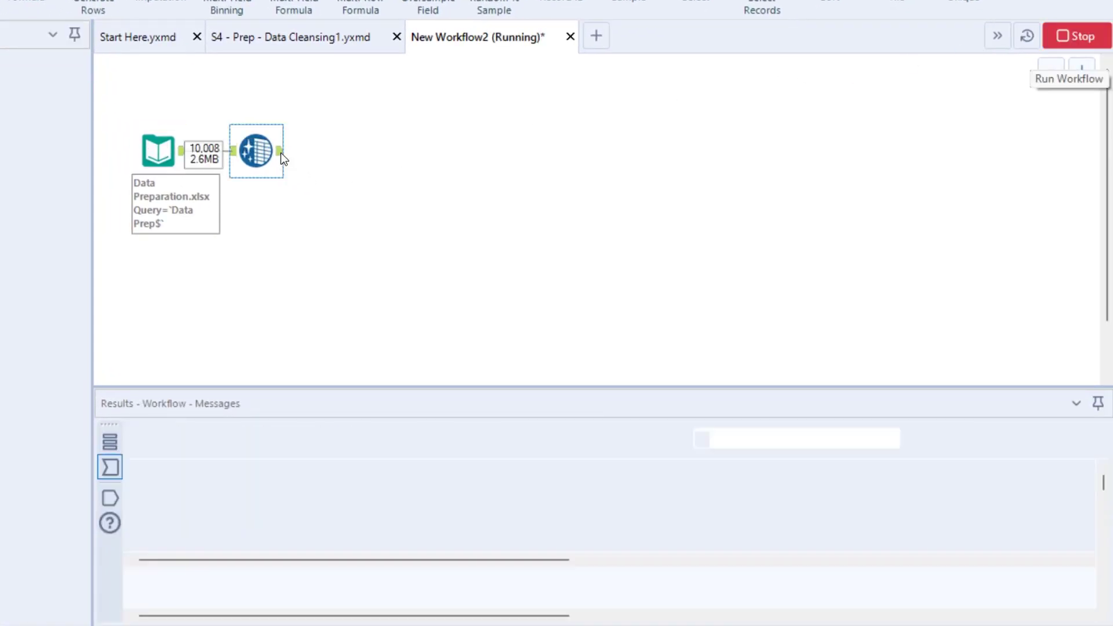
{"action": "left_click", "coordinate": [281, 153]}
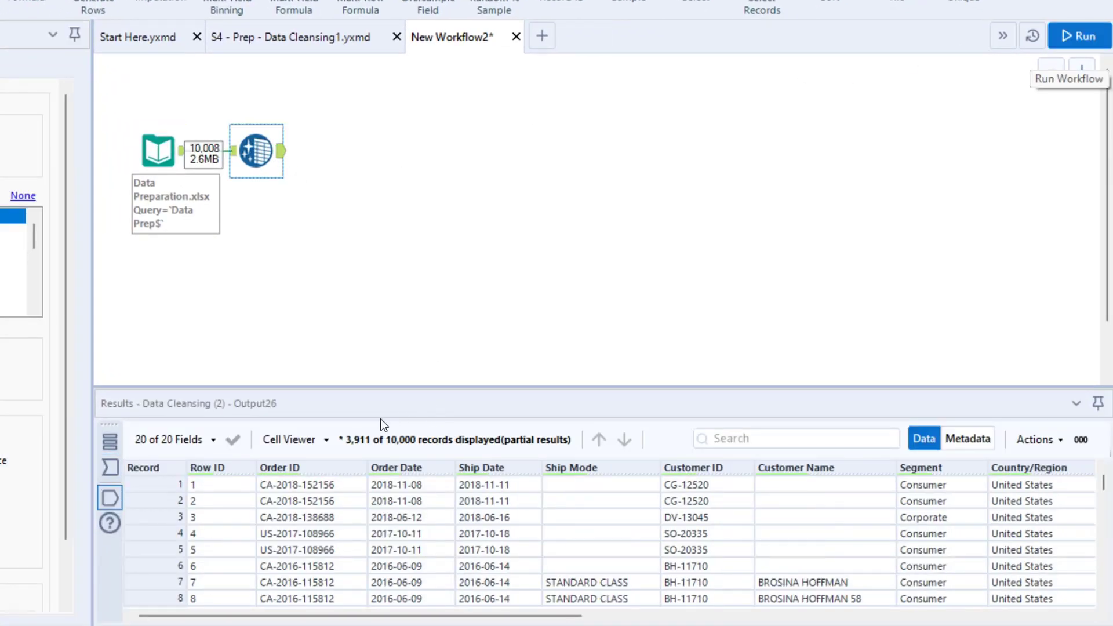
{"action": "left_click_drag", "start_coordinate": [368, 422], "coordinate": [430, 443]}
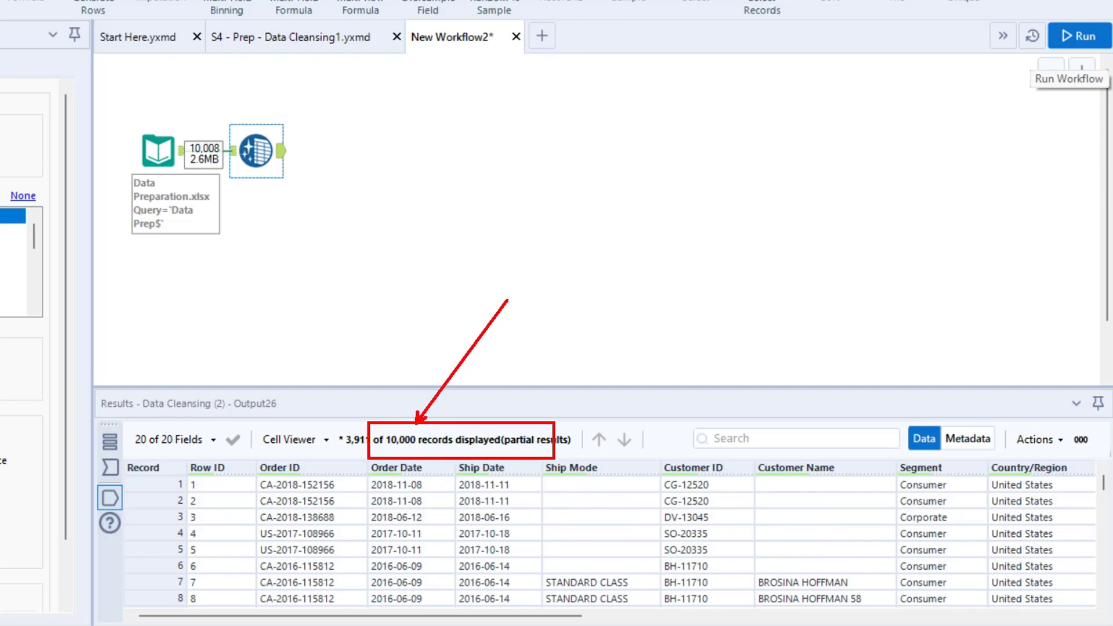
{"action": "key", "text": "Escape"}
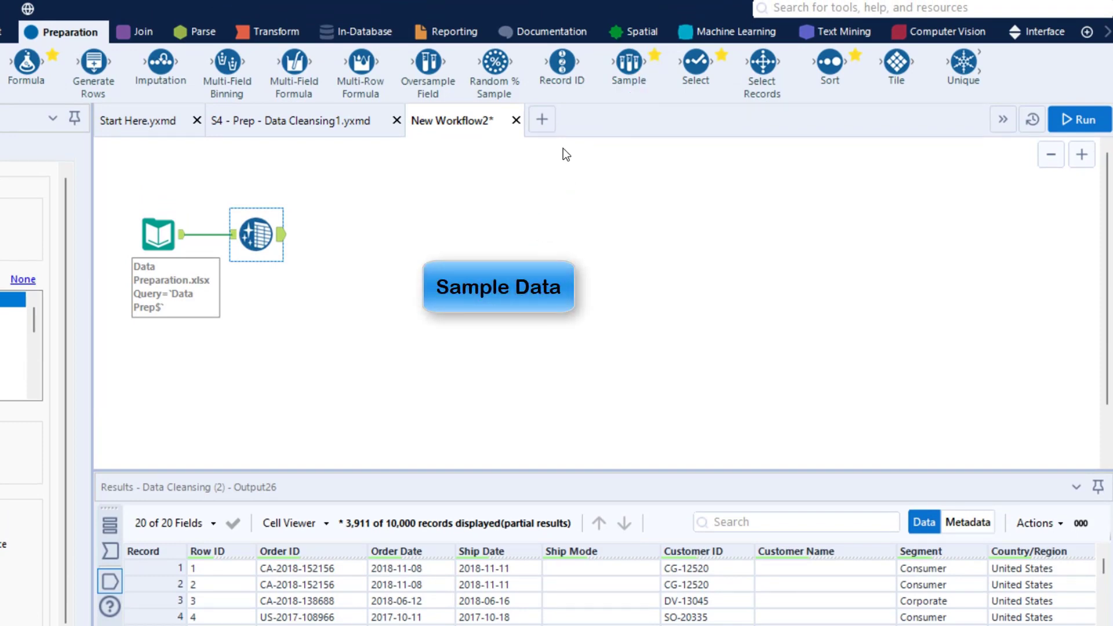
- Connect a Sample tool after Data Cleansing with First N rows and N = 100, and run the workflow to view its output
{"action": "left_click_drag", "start_coordinate": [629, 62], "coordinate": [387, 232]}
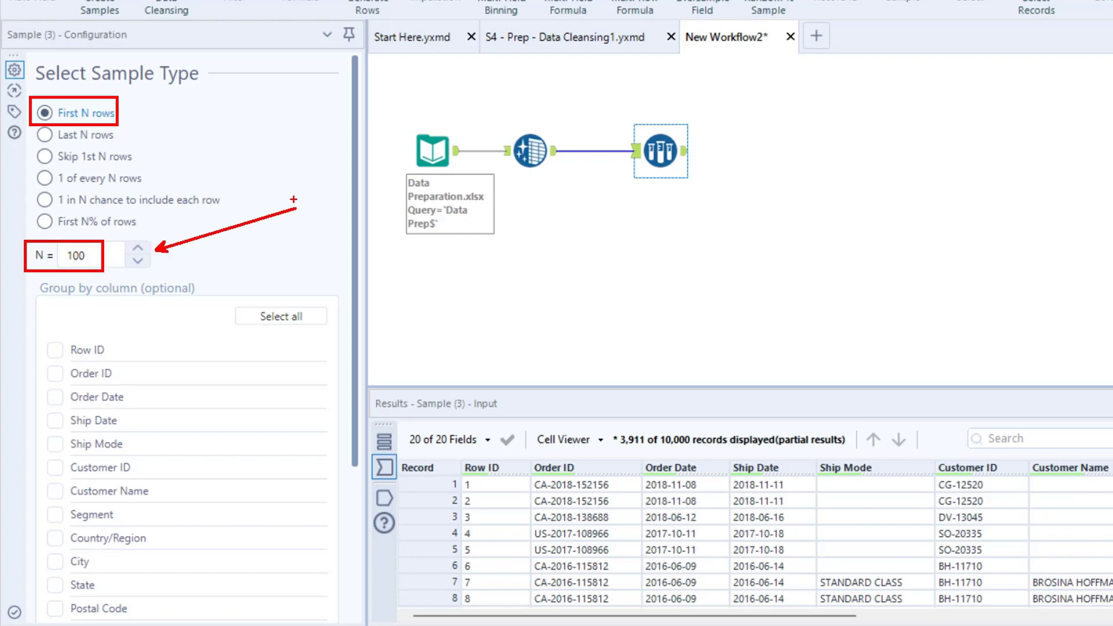
{"action": "key", "text": "ctrl+r"}
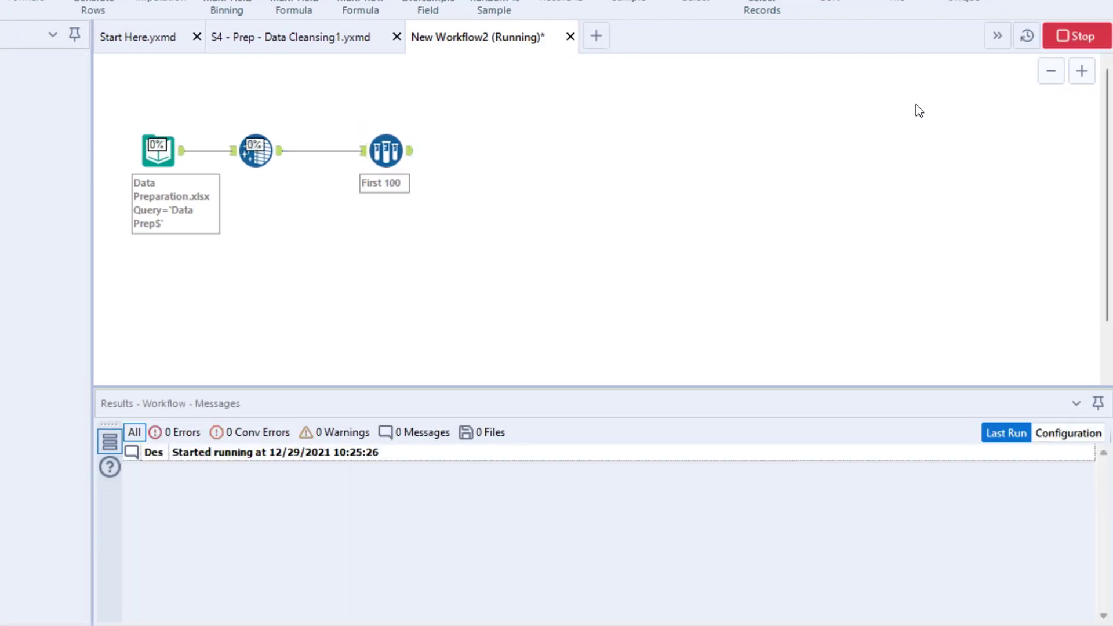
{"action": "left_click", "coordinate": [386, 151]}
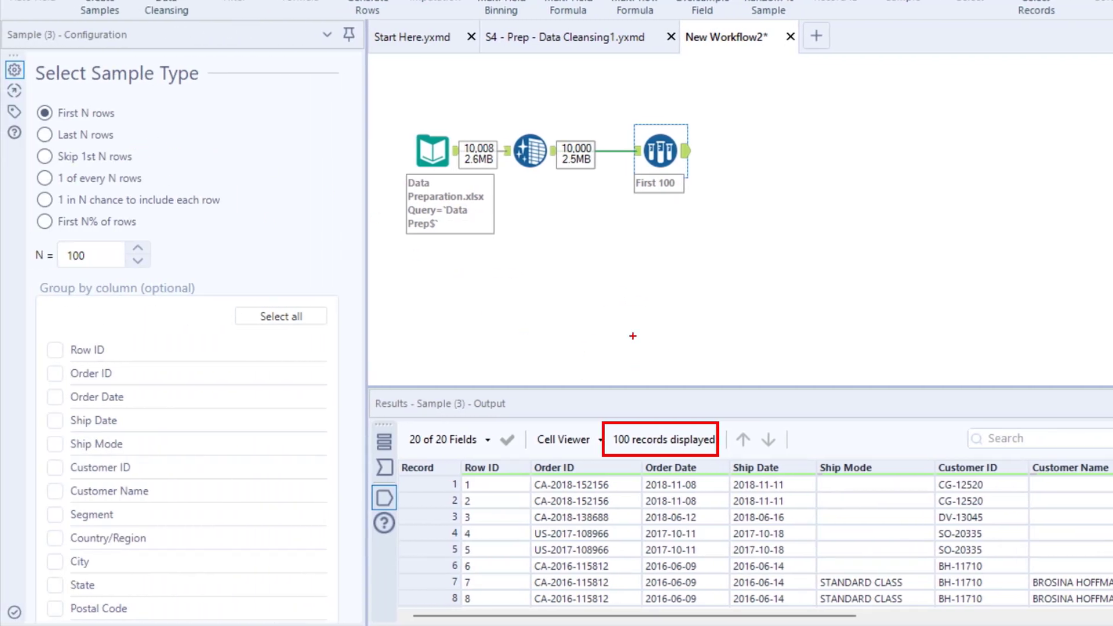
{"action": "left_click_drag", "start_coordinate": [671, 422], "coordinate": [739, 294]}
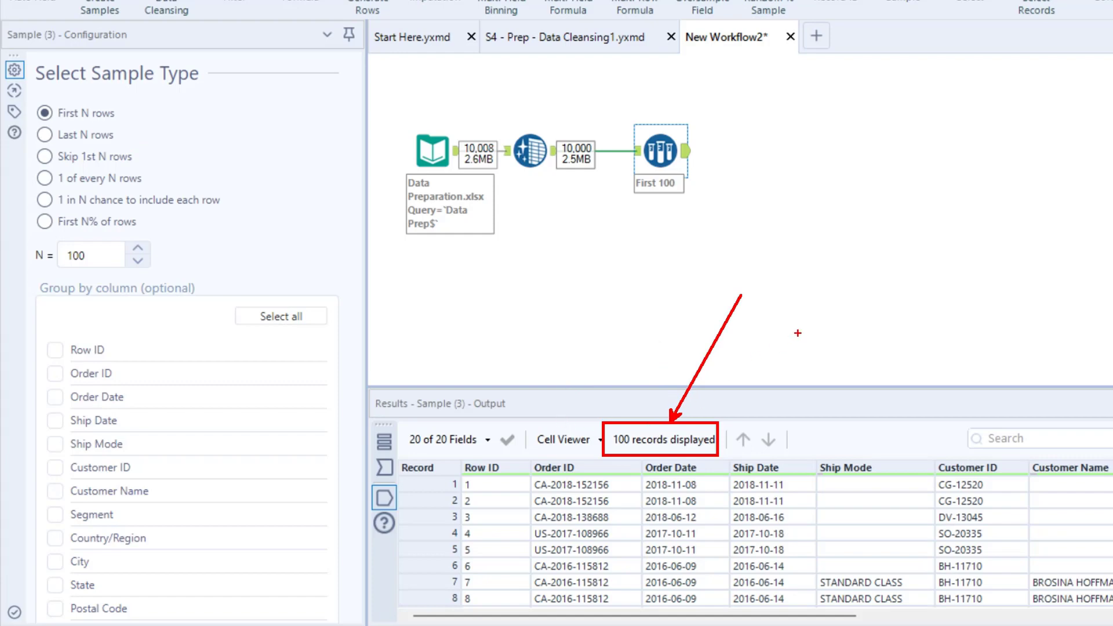
{"action": "left_click_drag", "start_coordinate": [945, 103], "coordinate": [1014, 330]}
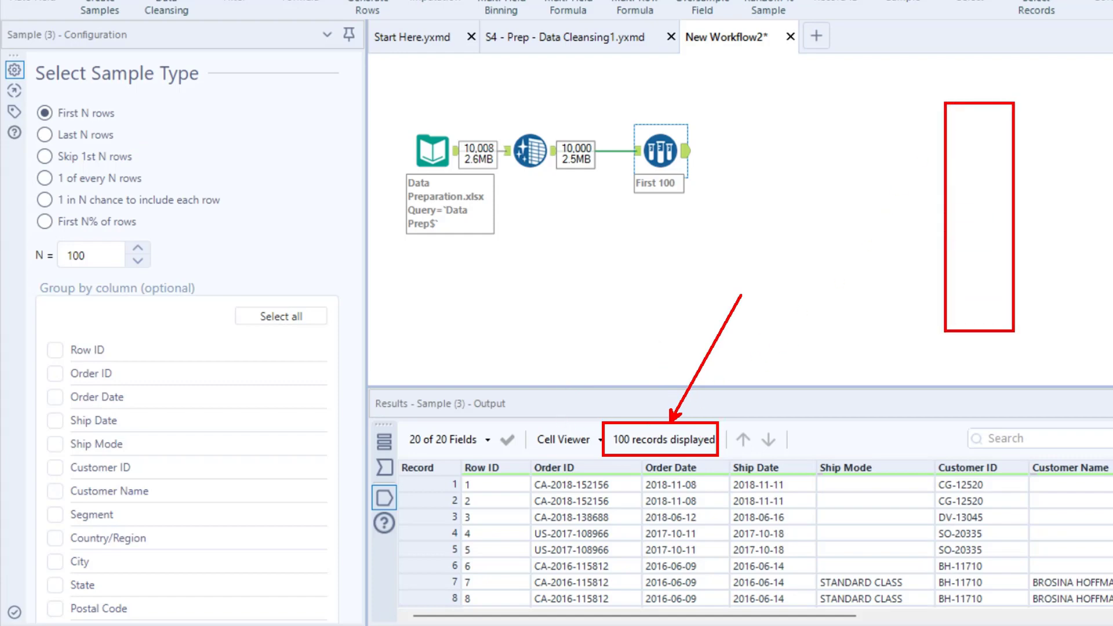
{"action": "left_click_drag", "start_coordinate": [990, 126], "coordinate": [1072, 81]}
{"action": "left_click_drag", "start_coordinate": [1000, 301], "coordinate": [1075, 364]}
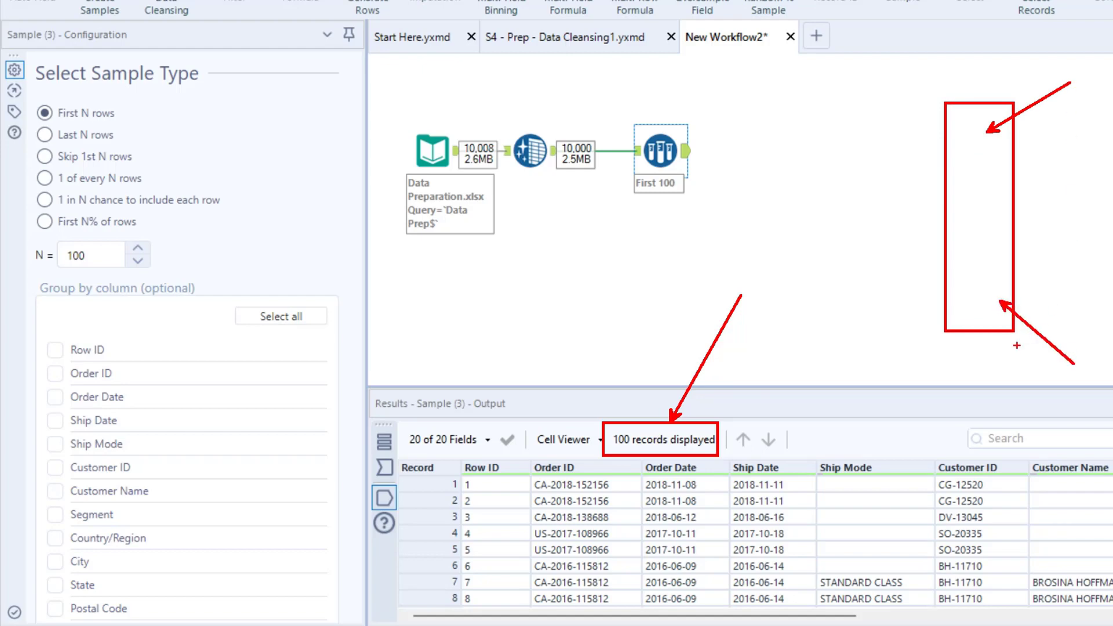
{"action": "mouse_move", "coordinate": [28, 99]}
{"action": "left_mouse_down"}
{"action": "mouse_move", "coordinate": [112, 122]}
{"action": "mouse_move", "coordinate": [143, 150]}
{"action": "left_mouse_up"}
{"action": "key", "text": "Escape"}
{"action": "key", "text": "ctrl+2"}
{"action": "left_click_drag", "start_coordinate": [32, 91], "coordinate": [132, 145]}
{"action": "key", "text": "Escape"}
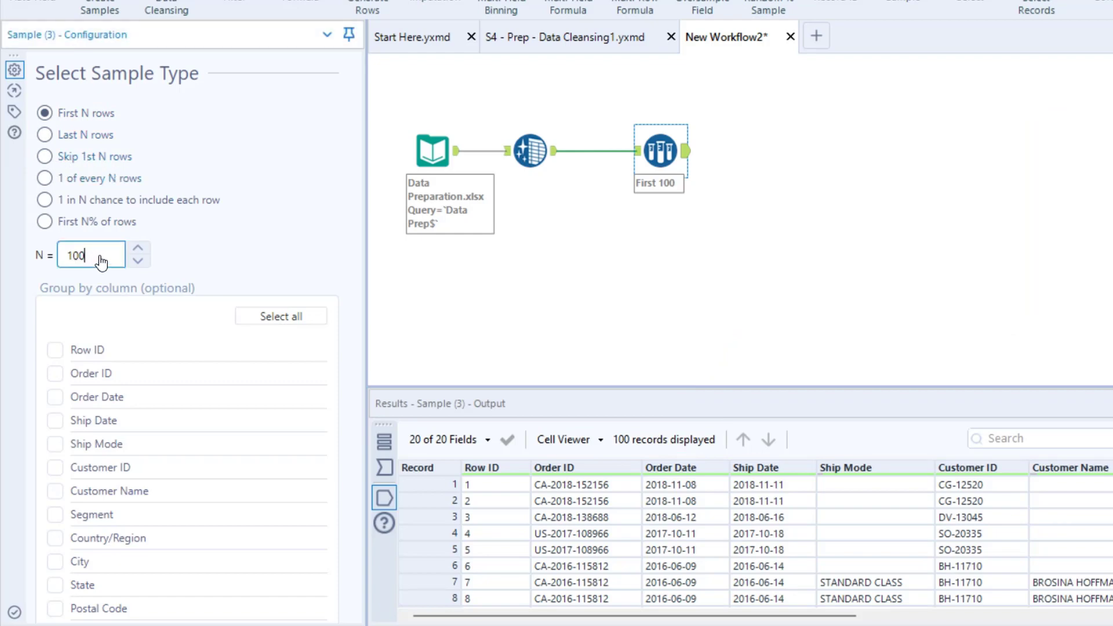
- Set the Sample tool's N to 5 and run the workflow
{"action": "left_click_drag", "start_coordinate": [95, 266], "coordinate": [64, 261]}
{"action": "type", "text": "5"}
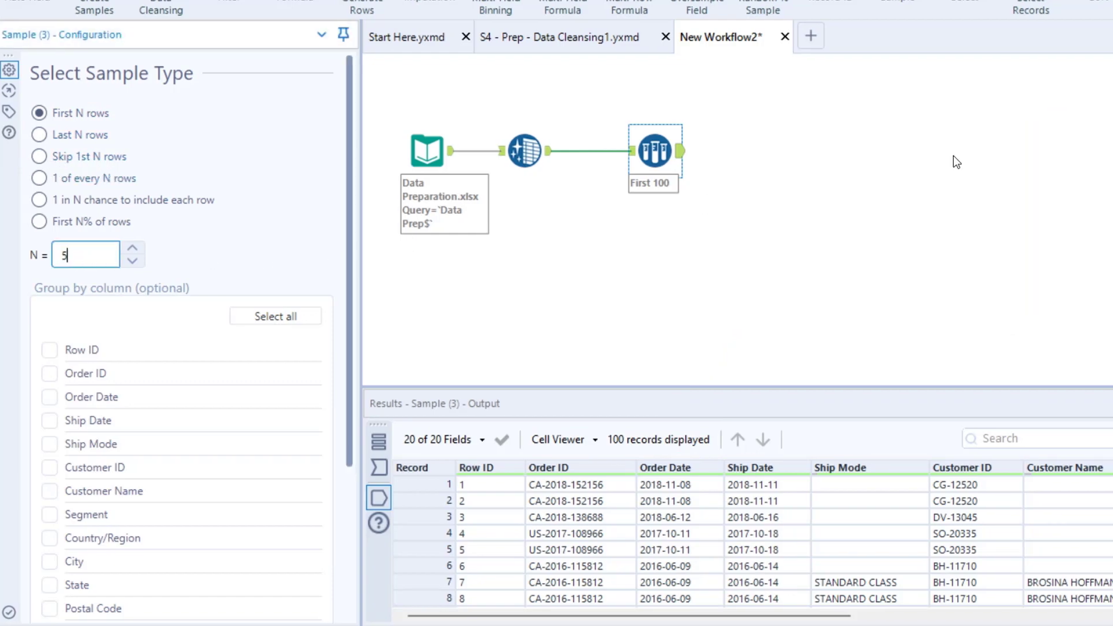
{"action": "left_click", "coordinate": [1058, 36]}
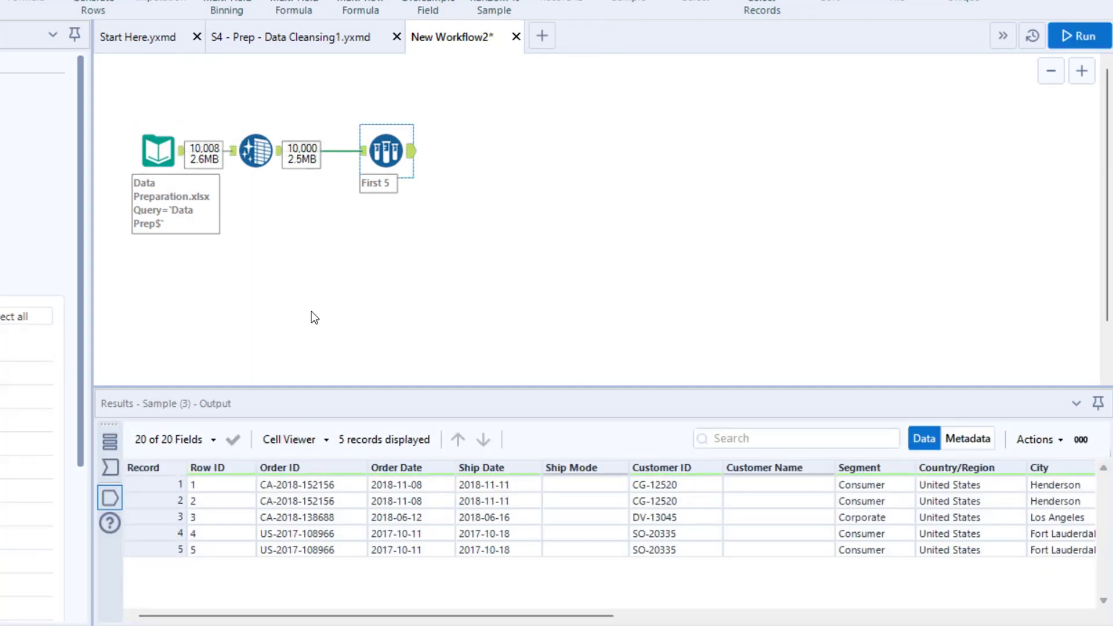
- Change the Sample tool's sample type to Skip 1st N rows
{"action": "left_click", "coordinate": [119, 137]}
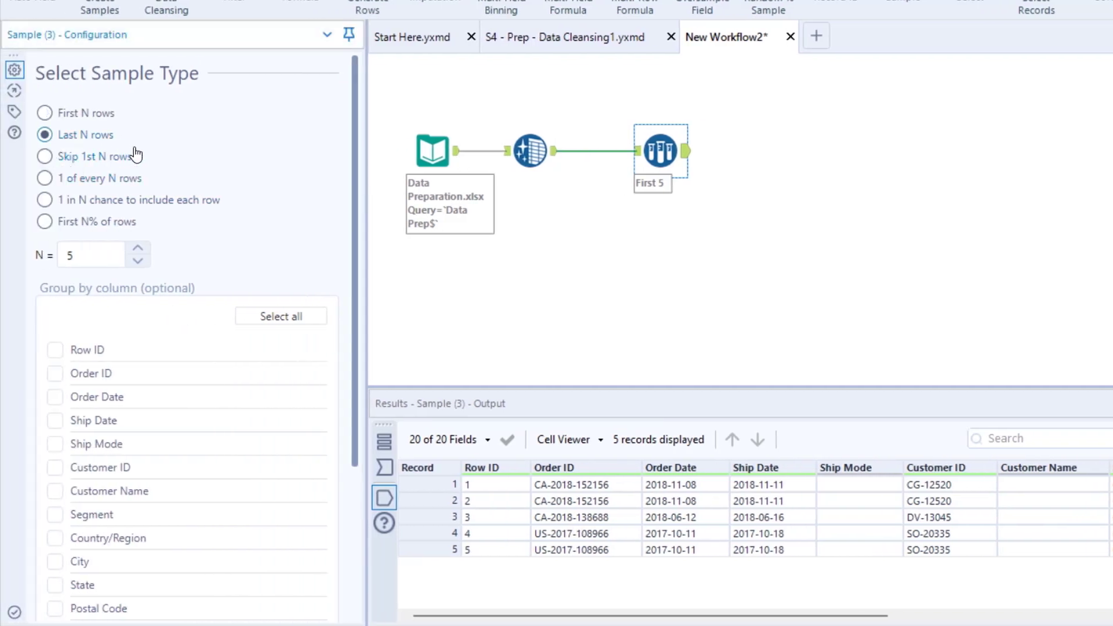
{"action": "left_click", "coordinate": [45, 159]}
{"action": "key", "text": "ctrl+2"}
{"action": "left_click_drag", "start_coordinate": [23, 235], "coordinate": [84, 263]}
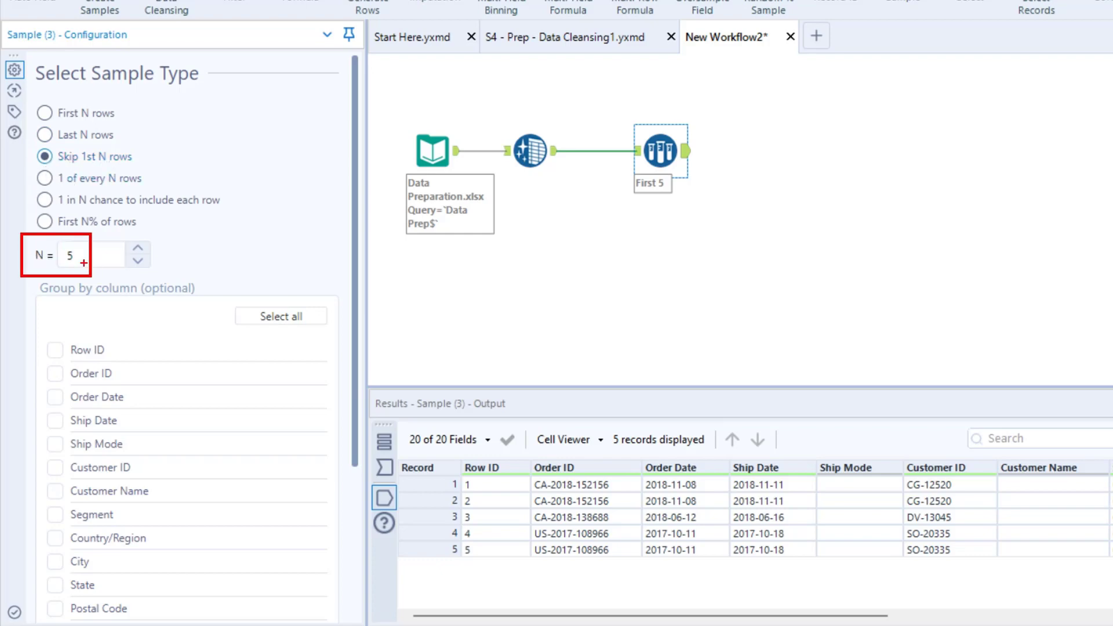
{"action": "left_click_drag", "start_coordinate": [29, 146], "coordinate": [155, 170]}
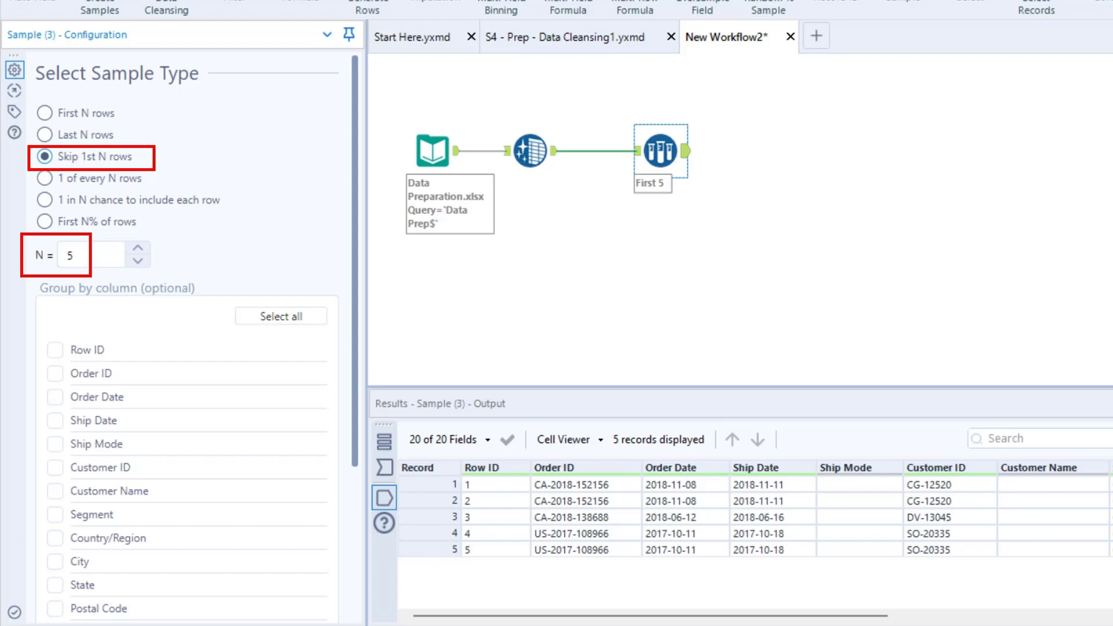
- Run the workflow with Skip 1st N rows and examine the Sample output's Row ID values and record count
{"action": "key", "text": "Escape"}
{"action": "left_click", "coordinate": [1047, 42]}
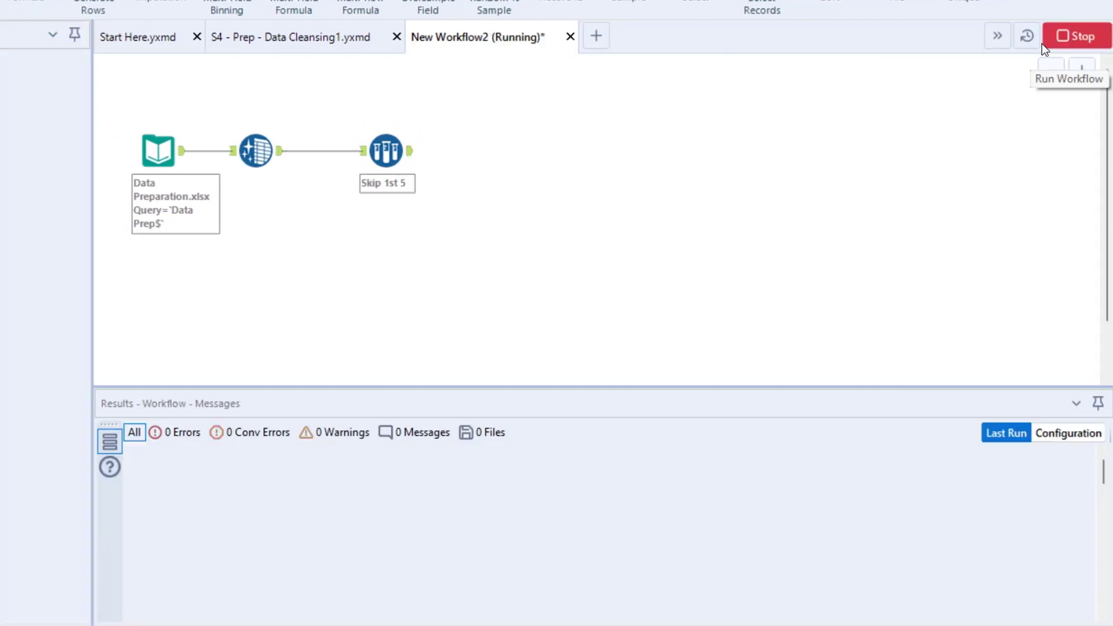
{"action": "left_click", "coordinate": [386, 151]}
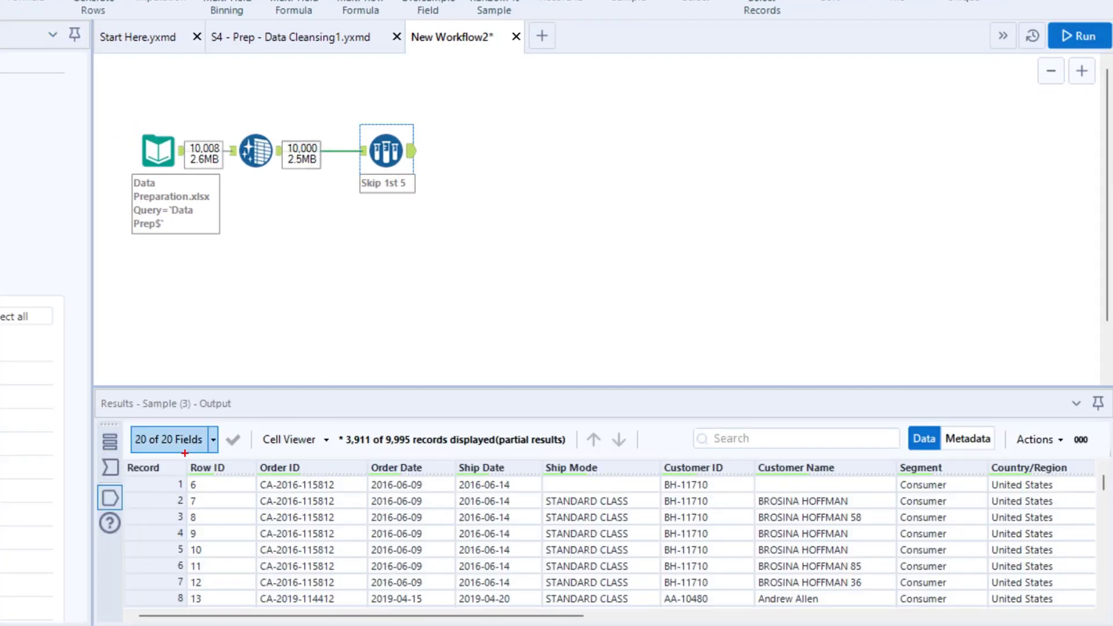
{"action": "left_click_drag", "start_coordinate": [185, 454], "coordinate": [242, 606]}
{"action": "mouse_move", "coordinate": [215, 481]}
{"action": "left_mouse_down"}
{"action": "mouse_move", "coordinate": [335, 356]}
{"action": "mouse_move", "coordinate": [434, 282]}
{"action": "left_mouse_up"}
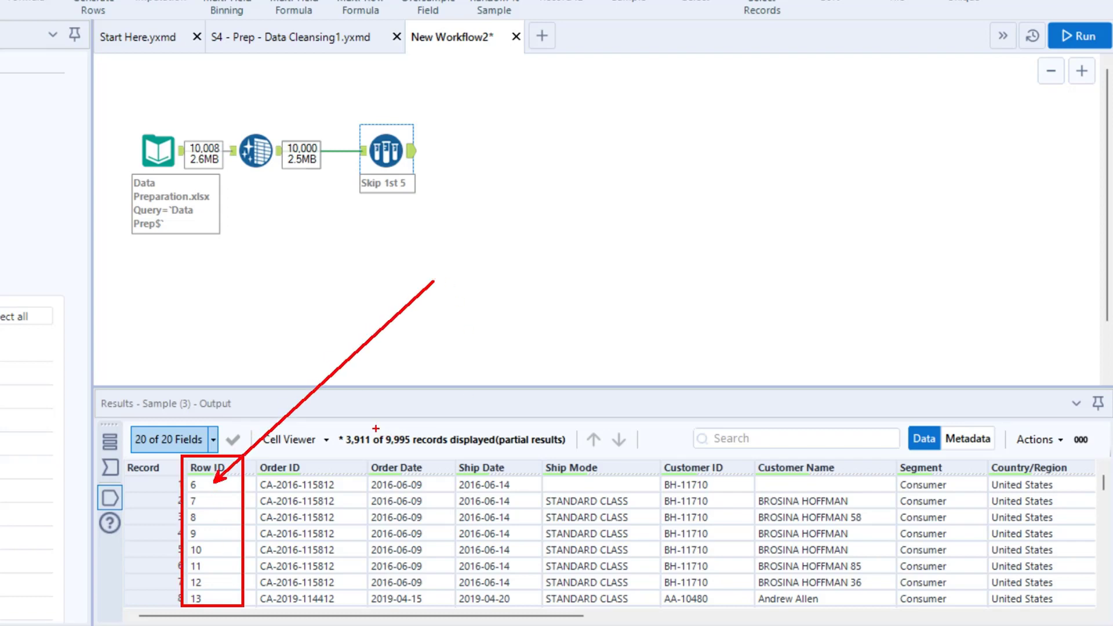
{"action": "mouse_move", "coordinate": [376, 428]}
{"action": "left_mouse_down"}
{"action": "mouse_move", "coordinate": [499, 458]}
{"action": "mouse_move", "coordinate": [571, 458]}
{"action": "left_mouse_up"}
{"action": "left_click_drag", "start_coordinate": [464, 422], "coordinate": [591, 292]}
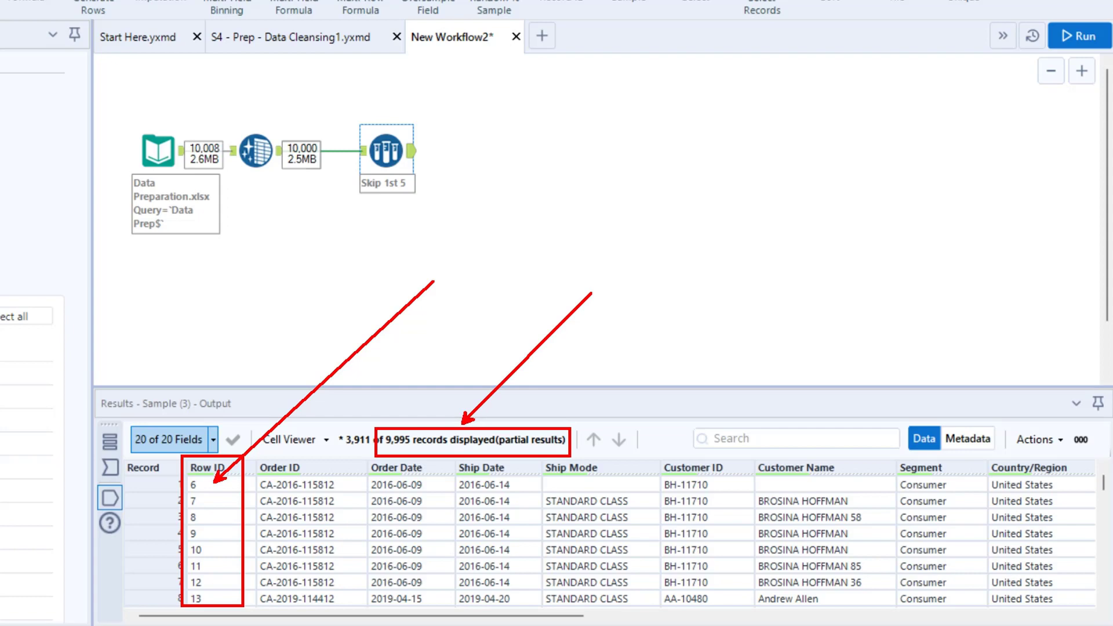
{"action": "key", "text": "Escape"}
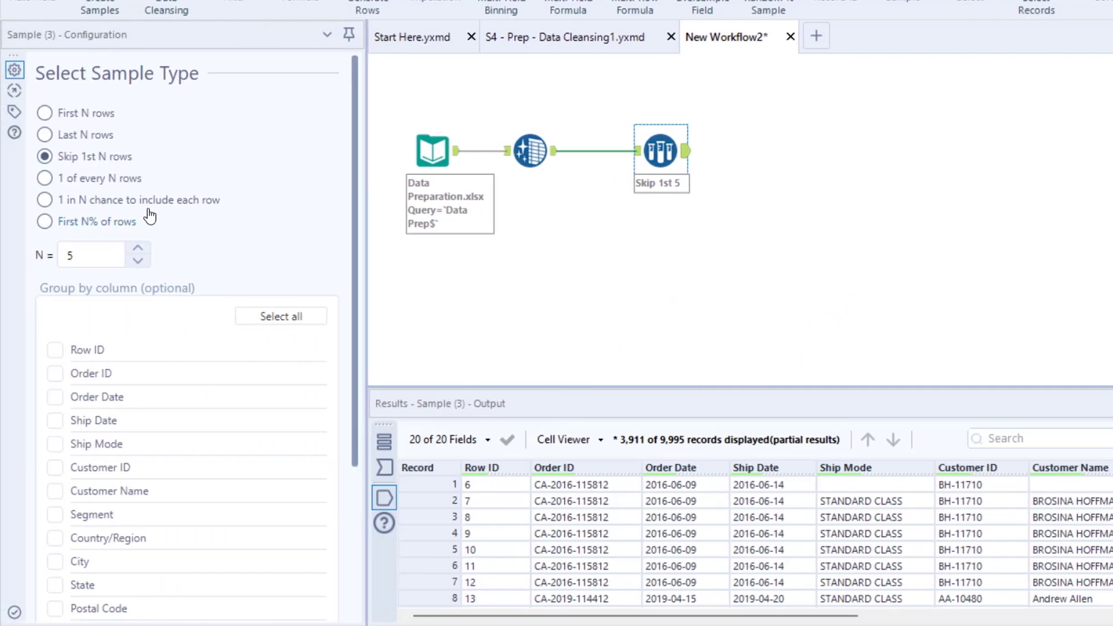
- Change the Sample tool's sample type to 1 of every N rows, and run the workflow to view its output
{"action": "left_click", "coordinate": [49, 181]}
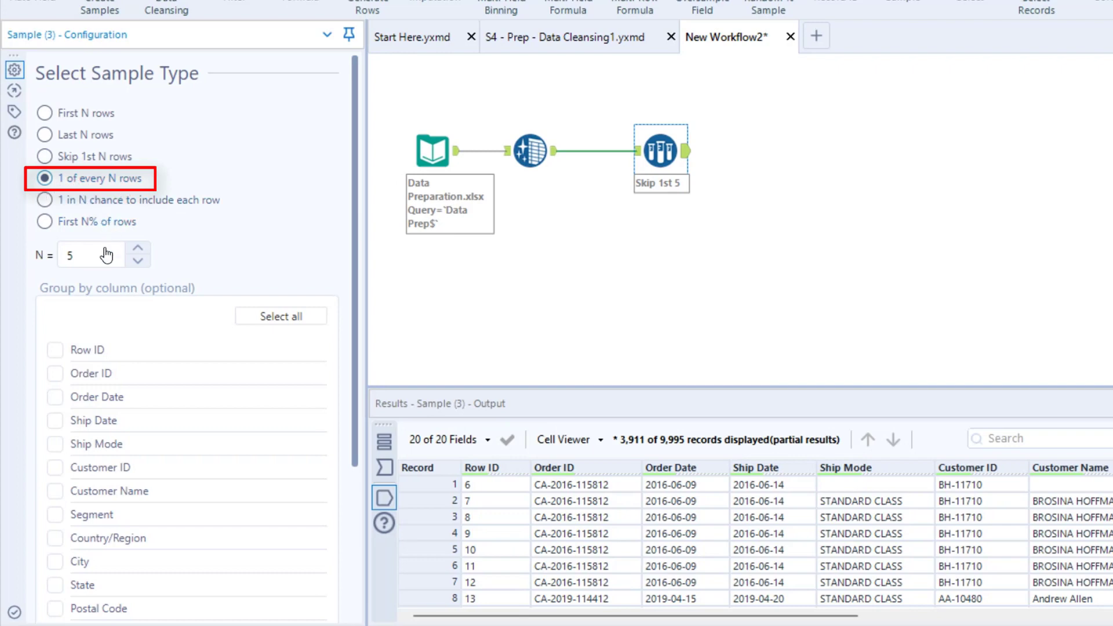
{"action": "key", "text": "ctrl+2"}
{"action": "key", "text": "e"}
{"action": "left_click_drag", "start_coordinate": [23, 237], "coordinate": [83, 271]}
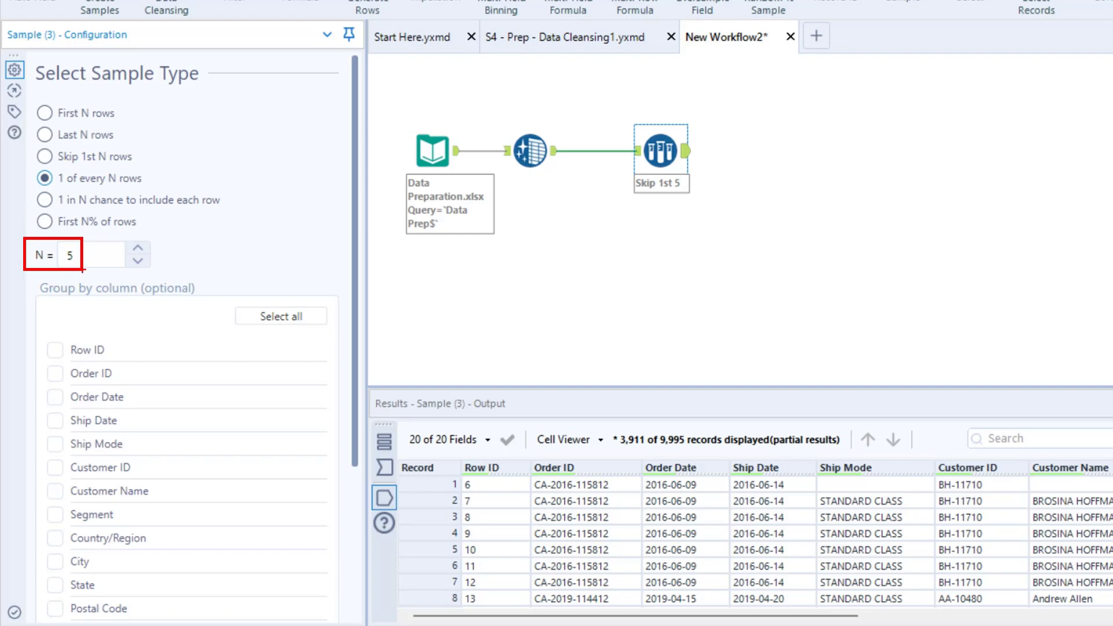
{"action": "left_click_drag", "start_coordinate": [25, 165], "coordinate": [169, 194]}
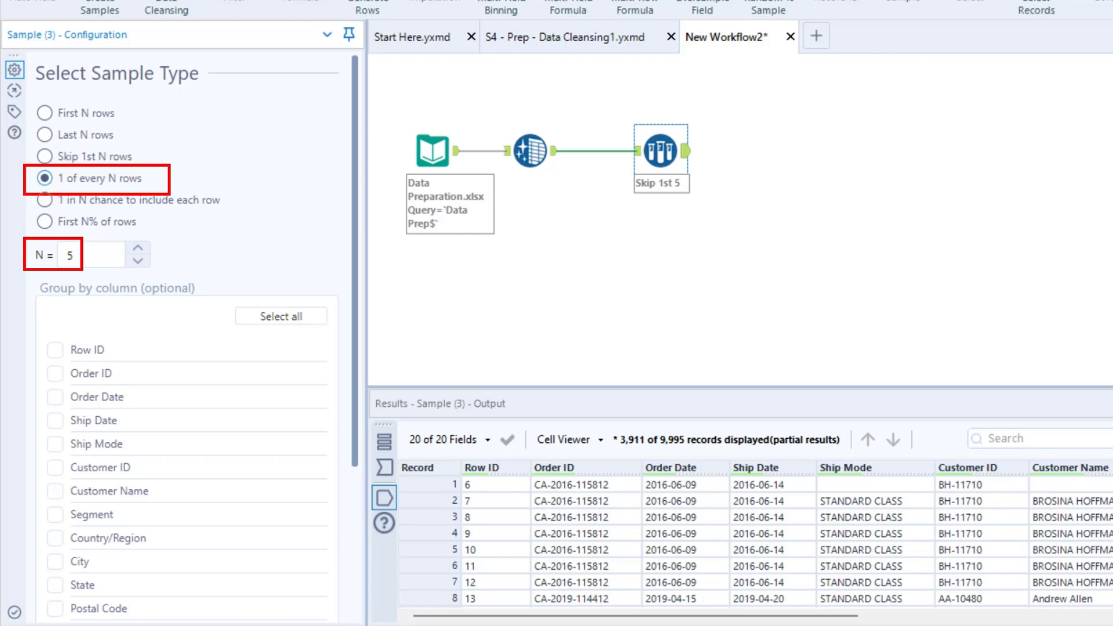
{"action": "key", "text": "Escape"}
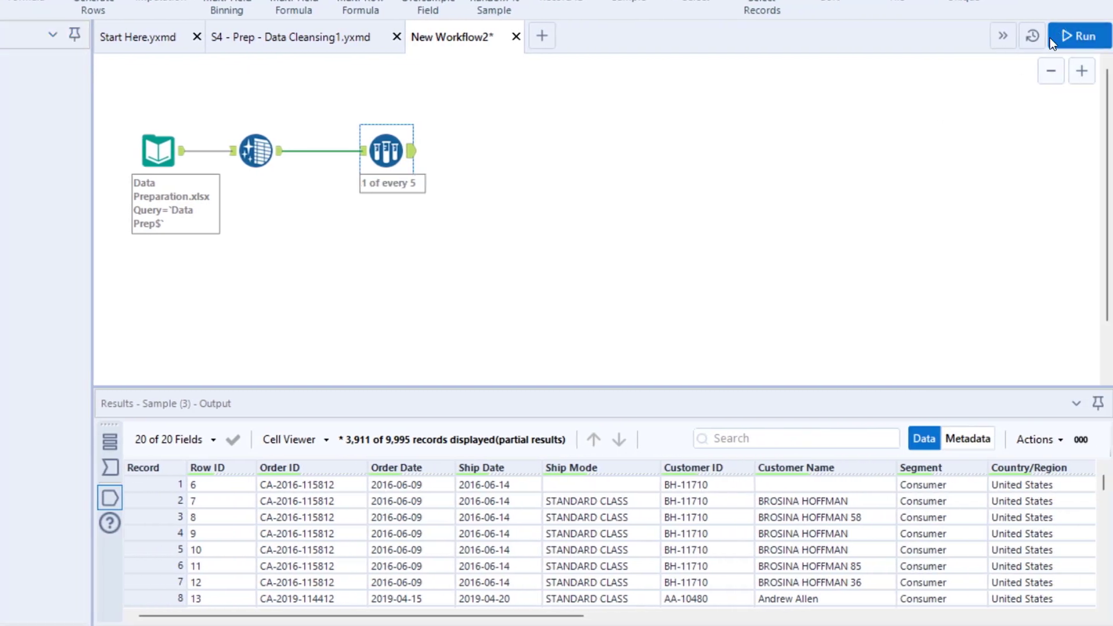
{"action": "left_click", "coordinate": [1073, 36]}
{"action": "left_click", "coordinate": [406, 160]}
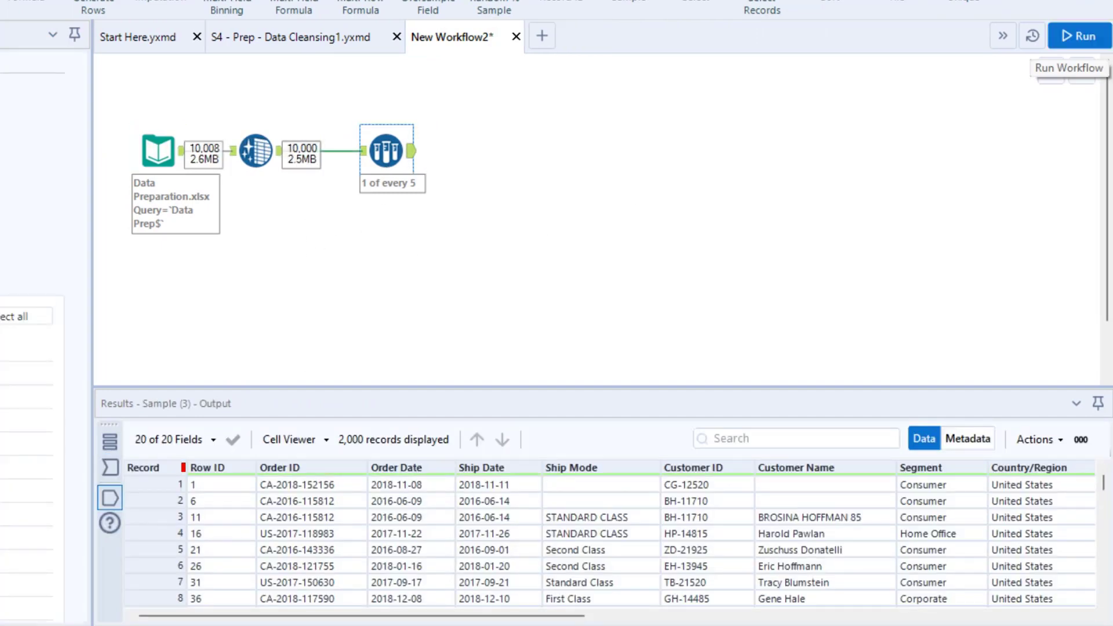
{"action": "mouse_move", "coordinate": [182, 463]}
{"action": "left_mouse_down"}
{"action": "mouse_move", "coordinate": [209, 494]}
{"action": "mouse_move", "coordinate": [212, 541]}
{"action": "left_mouse_up"}
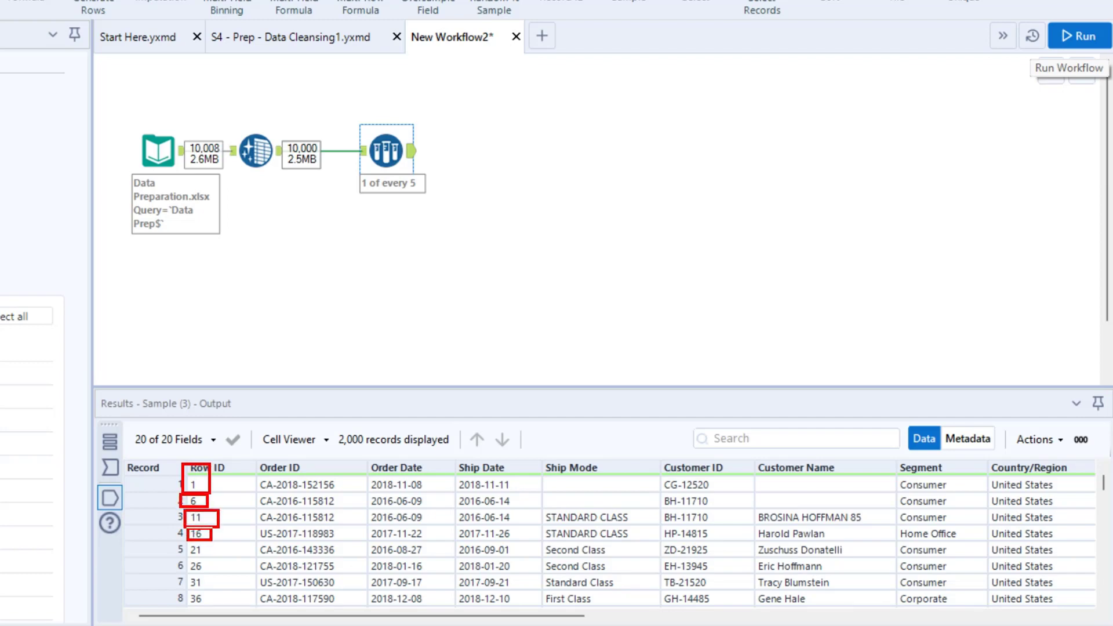
{"action": "key", "text": "Escape"}
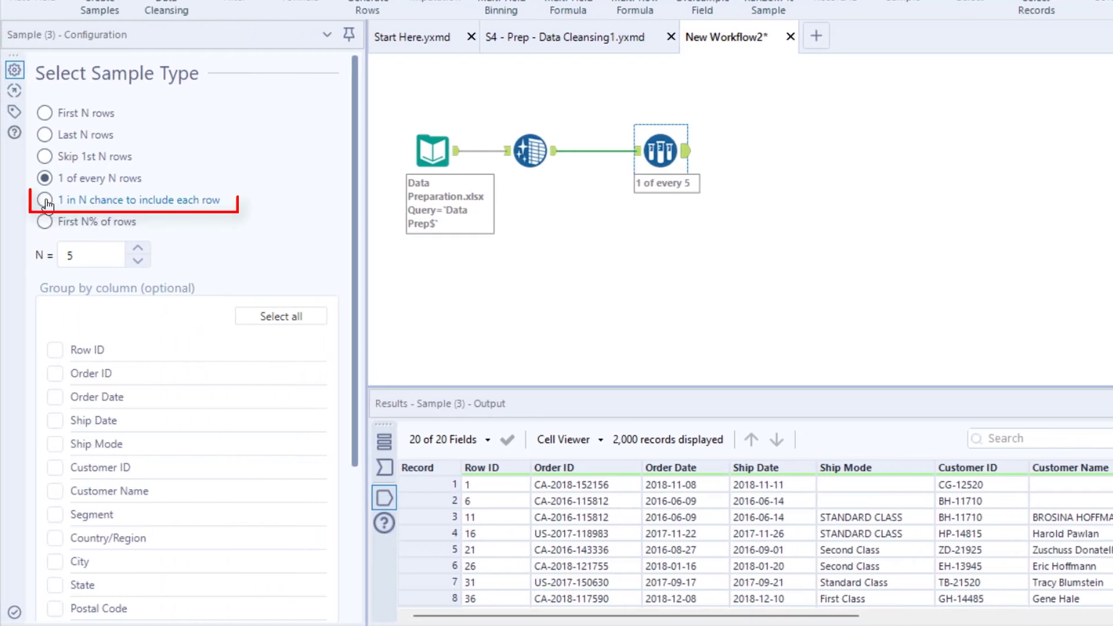
- Change the sample type to 1 in N chance to include each row, and run the workflow to check the Row IDs
{"action": "left_click", "coordinate": [48, 206]}
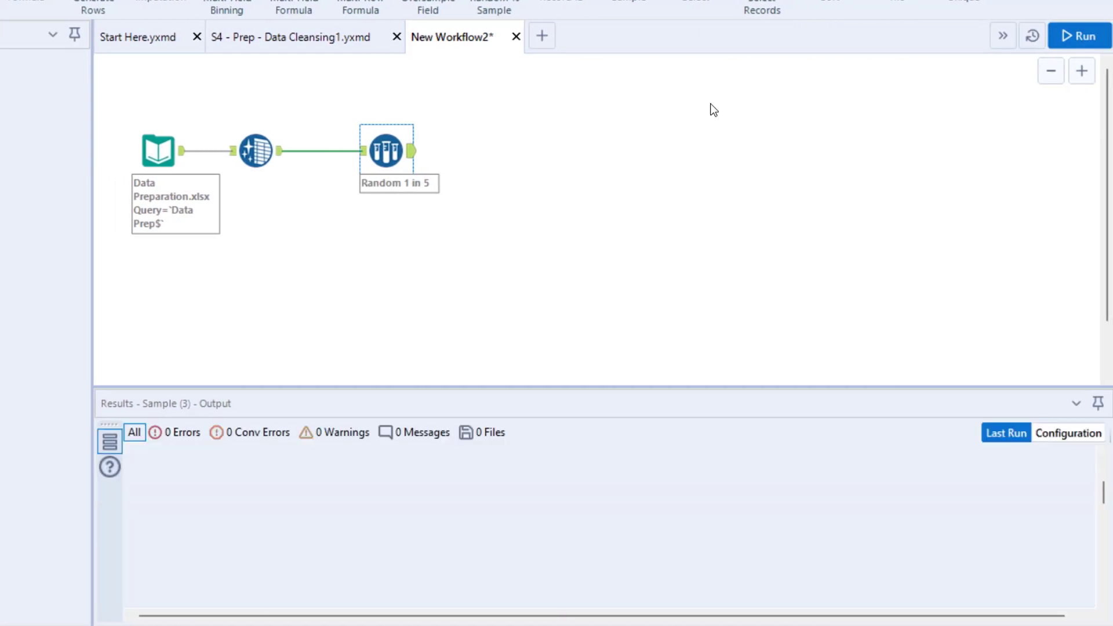
{"action": "key", "text": "ctrl+r"}
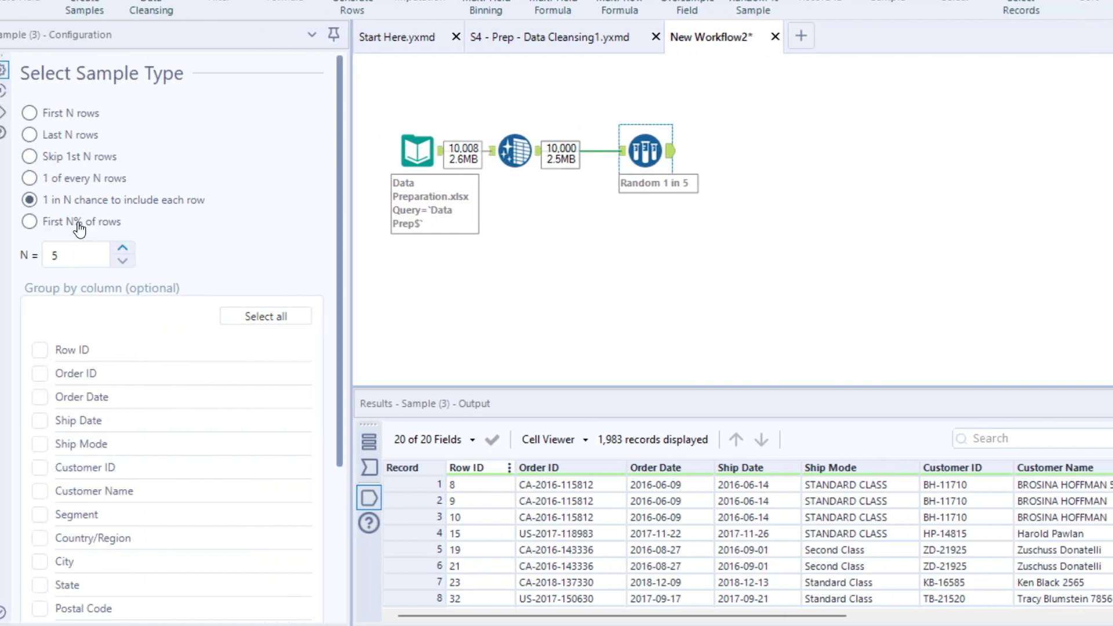
{"action": "left_click_drag", "start_coordinate": [34, 189], "coordinate": [258, 211]}
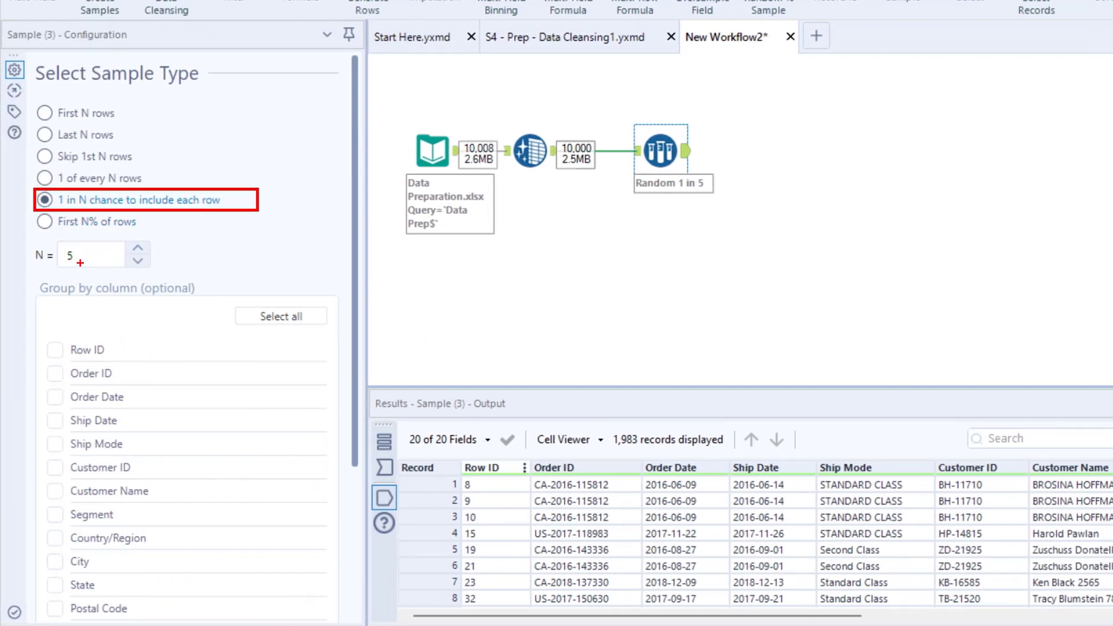
{"action": "left_click_drag", "start_coordinate": [80, 263], "coordinate": [155, 371]}
{"action": "key", "text": "Escape"}
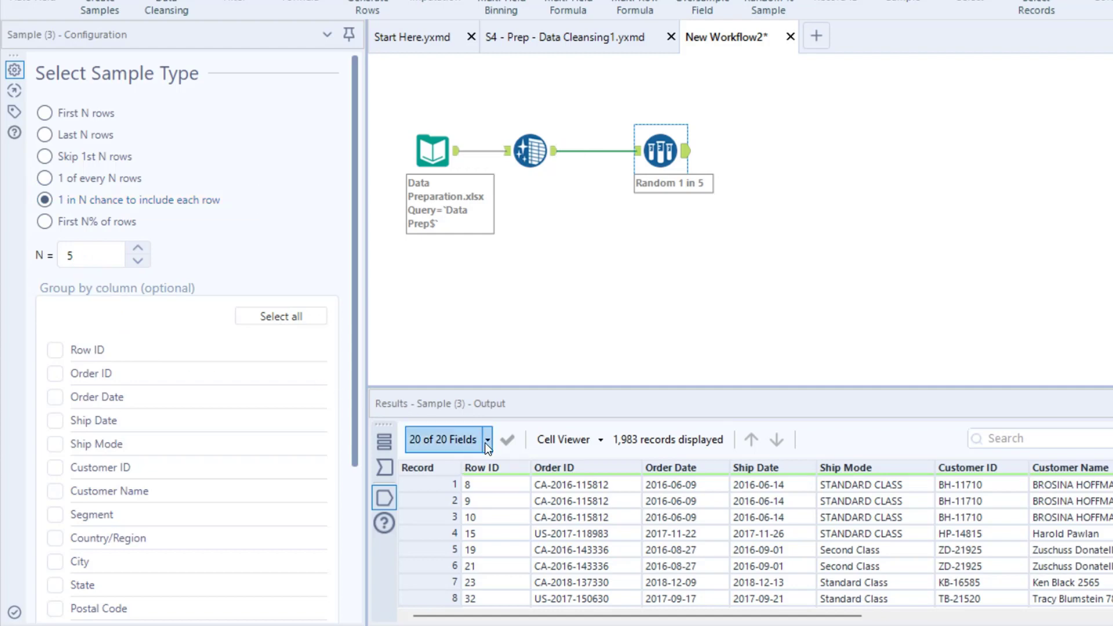
{"action": "key", "text": "ctrl+2"}
{"action": "left_click_drag", "start_coordinate": [457, 467], "coordinate": [519, 600]}
{"action": "left_click_drag", "start_coordinate": [484, 505], "coordinate": [597, 392]}
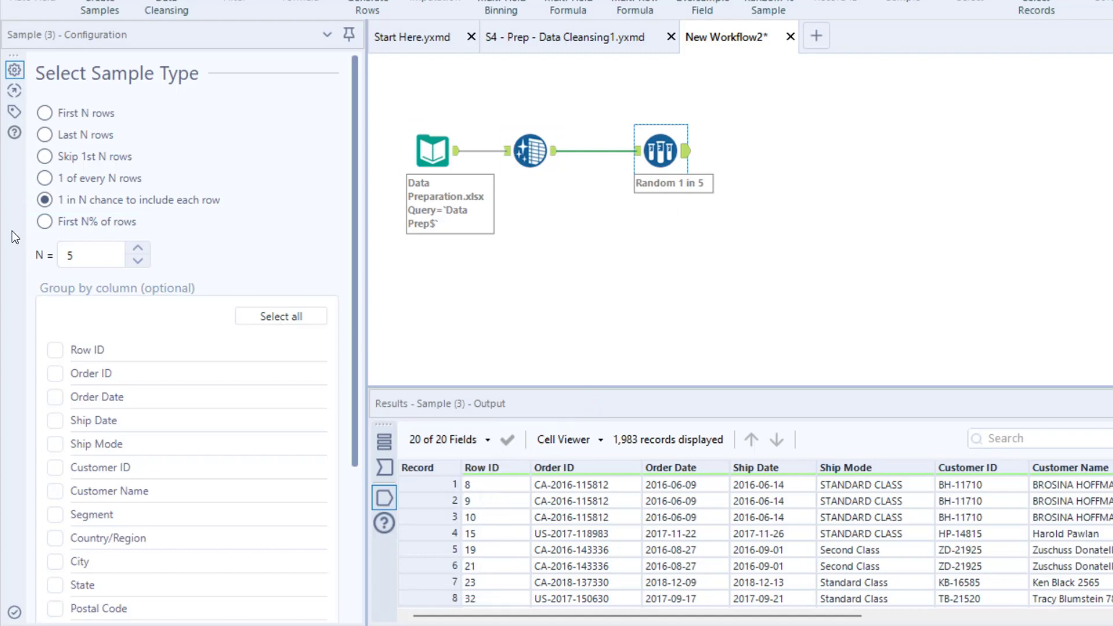
- Set the Sample tool to First N% of rows with N = 1, and run the workflow to compare its output with its input
{"action": "left_click", "coordinate": [44, 226]}
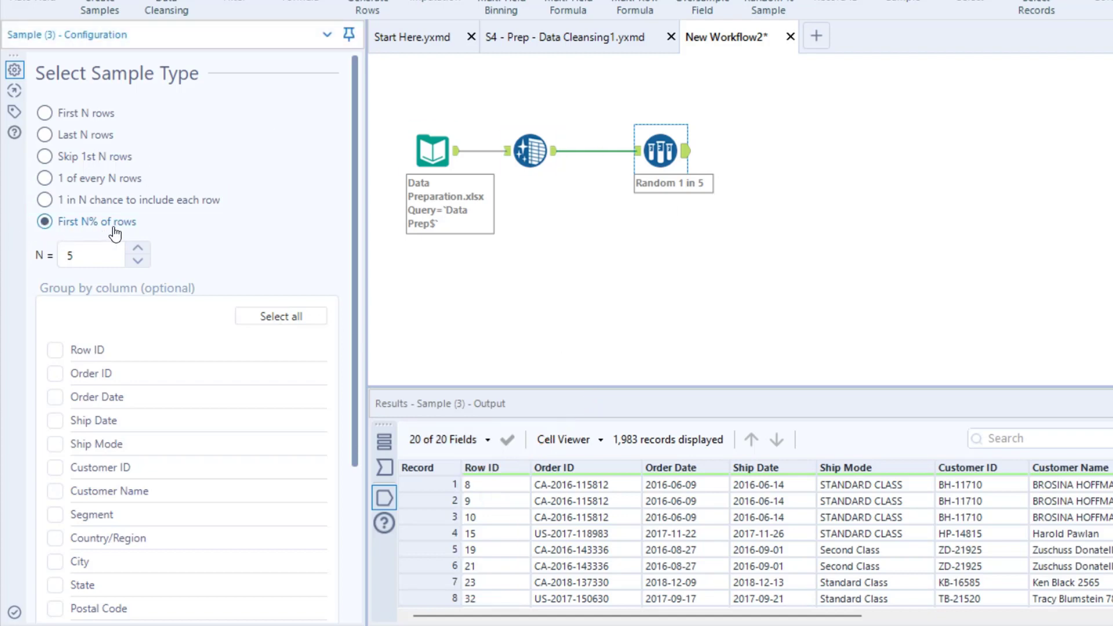
{"action": "double_click", "coordinate": [98, 257]}
{"action": "key", "text": "BackSpace"}
{"action": "type", "text": "1"}
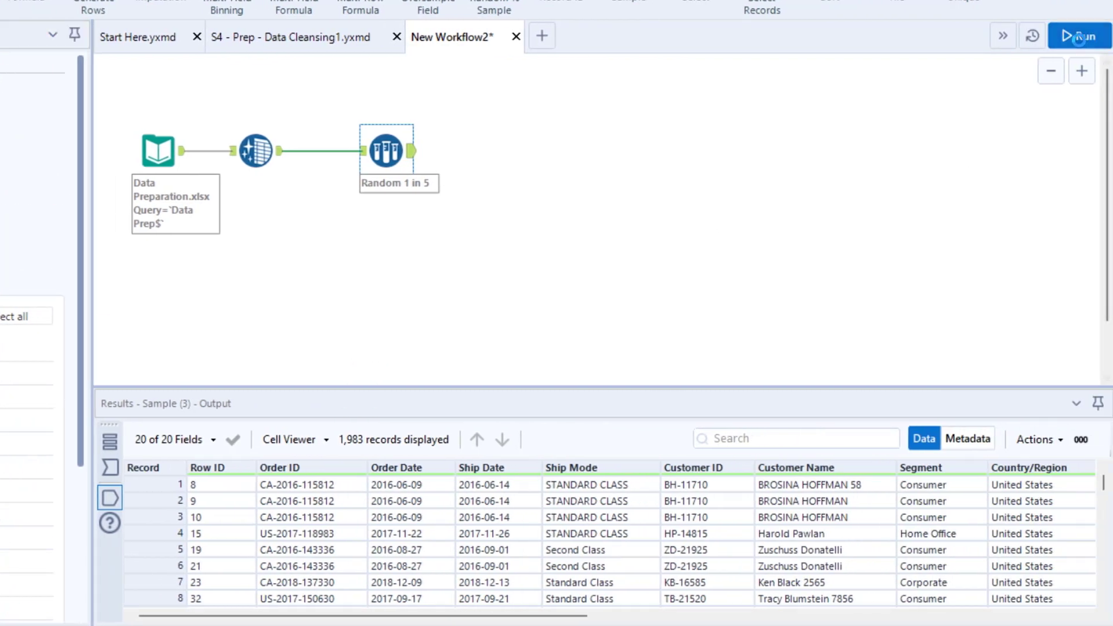
{"action": "key", "text": "ctrl+r"}
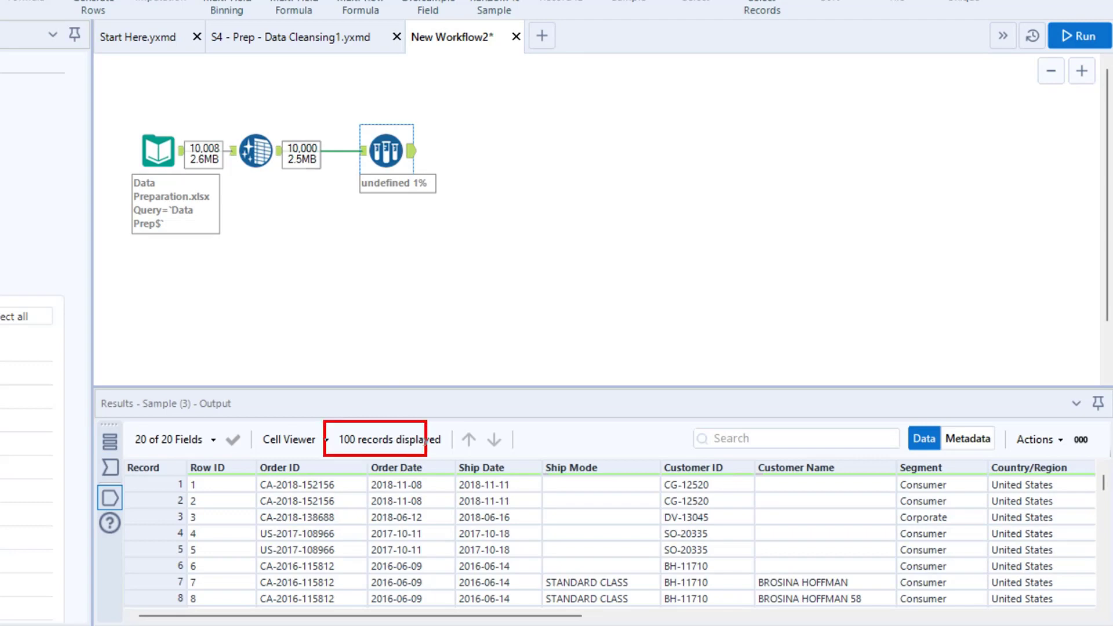
{"action": "left_click", "coordinate": [363, 154]}
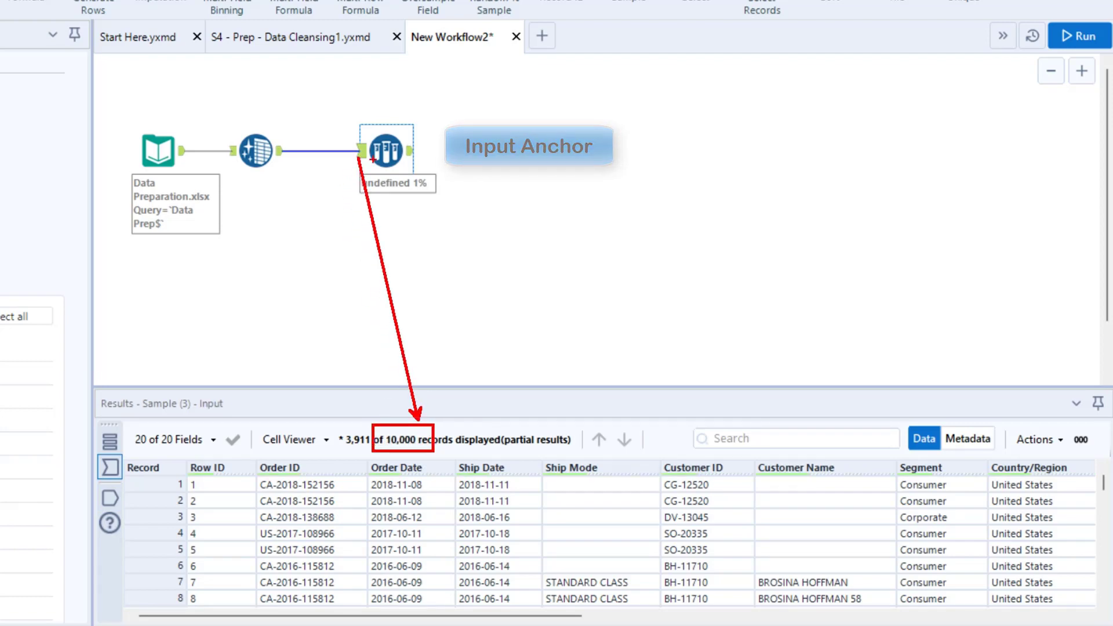
- Set the Sample tool's N to 2 and run the workflow to view its output
{"action": "double_click", "coordinate": [110, 264]}
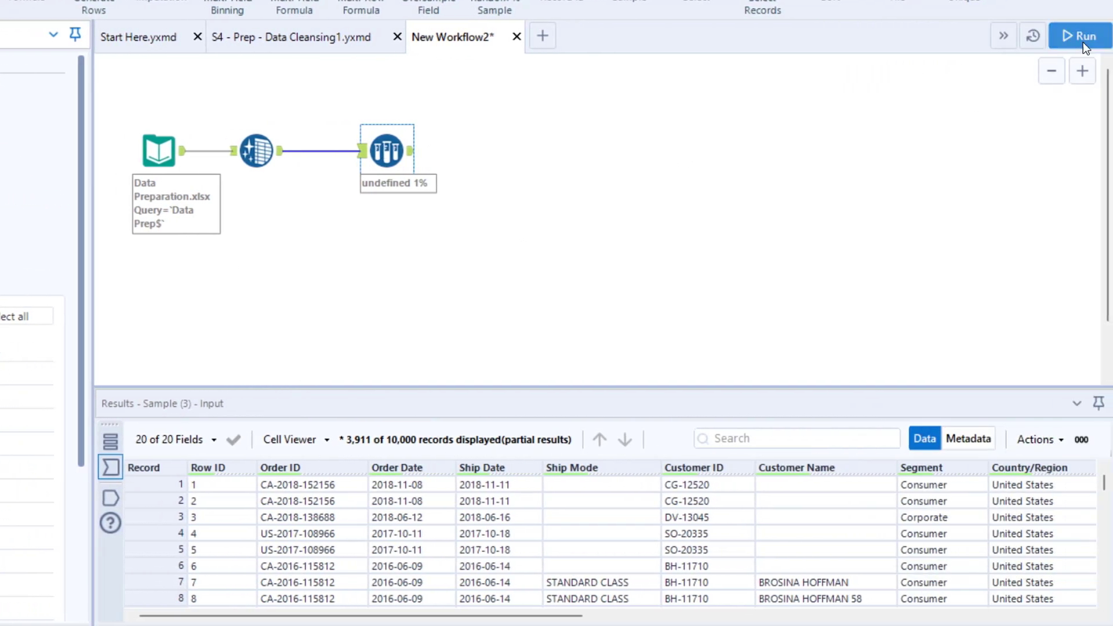
{"action": "left_click", "coordinate": [1075, 34]}
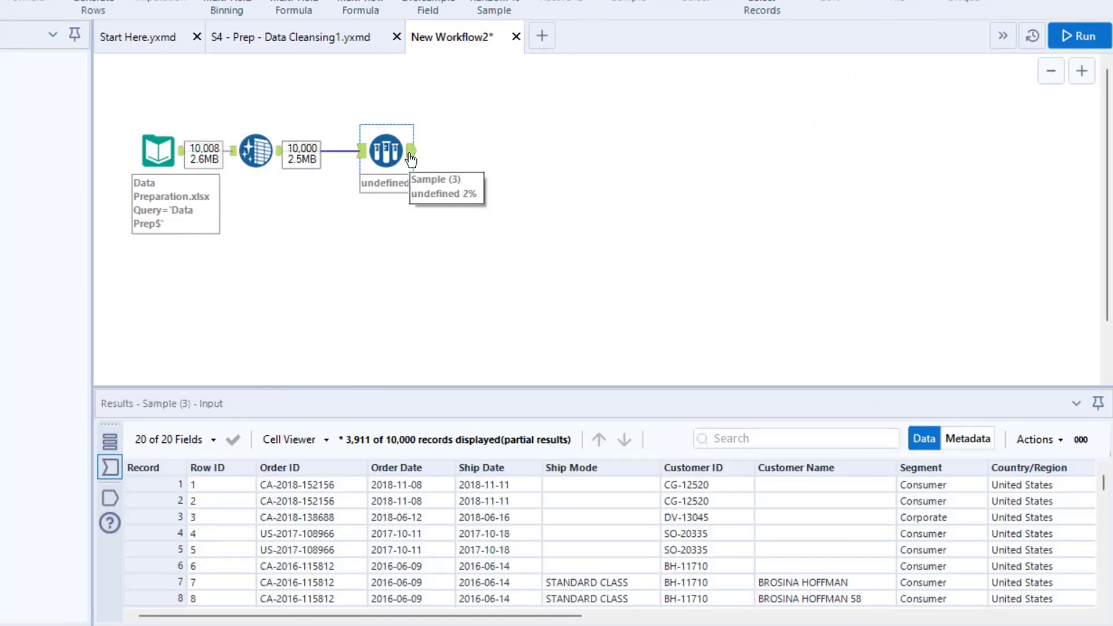
{"action": "left_click", "coordinate": [410, 152]}
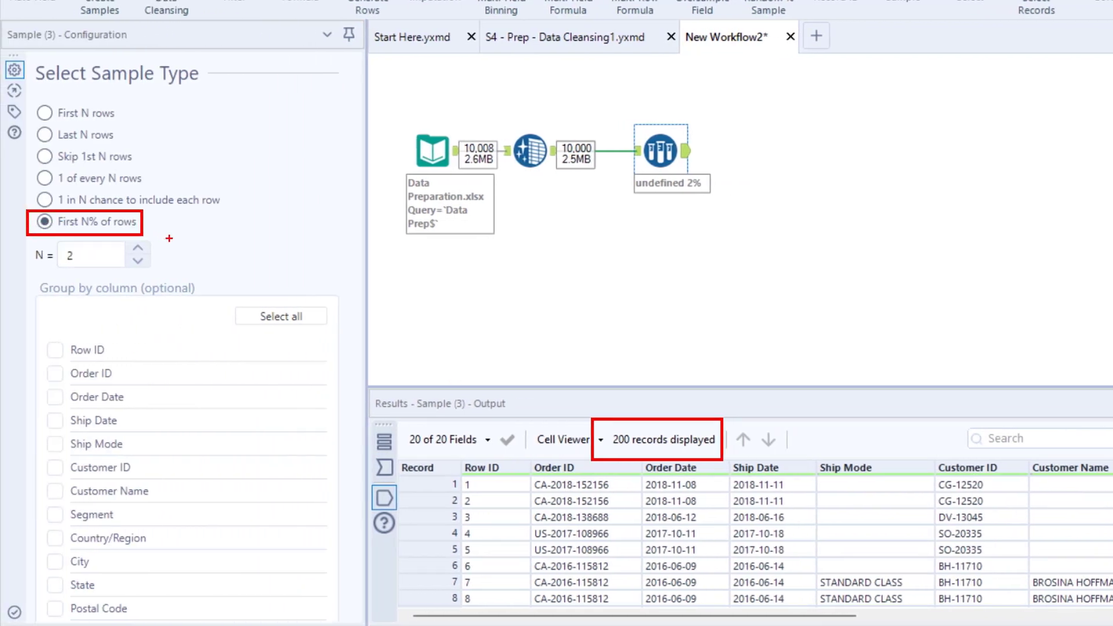
{"action": "key", "text": "Escape"}
{"action": "key", "text": "ctrl+2"}
{"action": "mouse_move", "coordinate": [29, 97]}
{"action": "left_mouse_down"}
{"action": "mouse_move", "coordinate": [163, 225]}
{"action": "mouse_move", "coordinate": [232, 238]}
{"action": "left_mouse_up"}
{"action": "left_click_drag", "start_coordinate": [210, 158], "coordinate": [331, 100]}
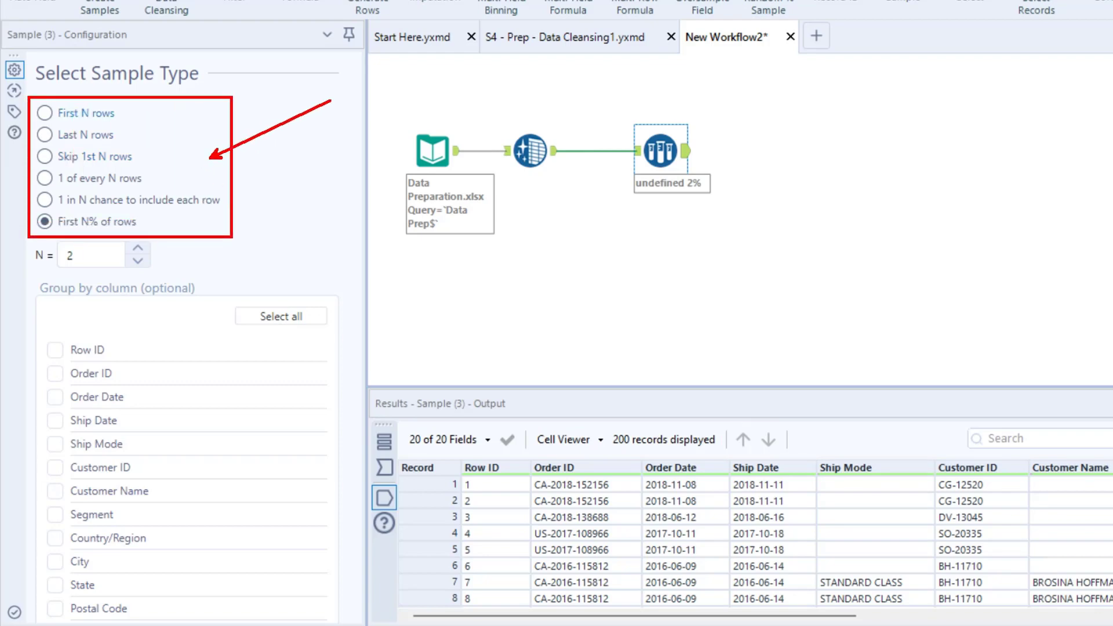
{"action": "key", "text": "Escape"}
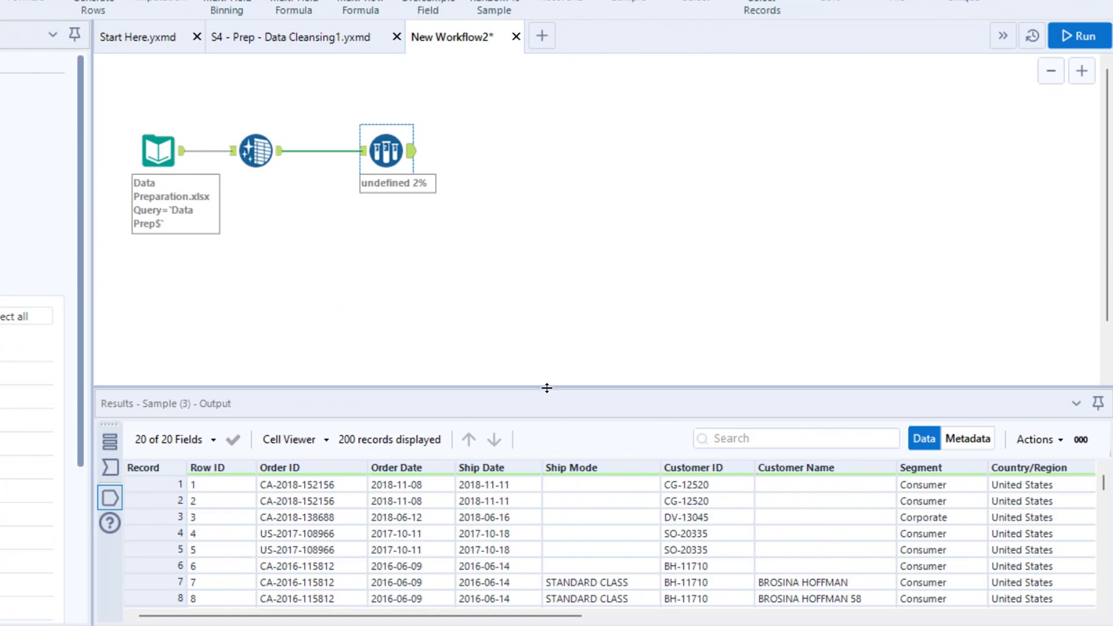
- Enlarge the results area and examine the values in the Region column of the Sample output
{"action": "left_click_drag", "start_coordinate": [548, 388], "coordinate": [547, 309]}
{"action": "left_click_drag", "start_coordinate": [496, 617], "coordinate": [803, 617]}
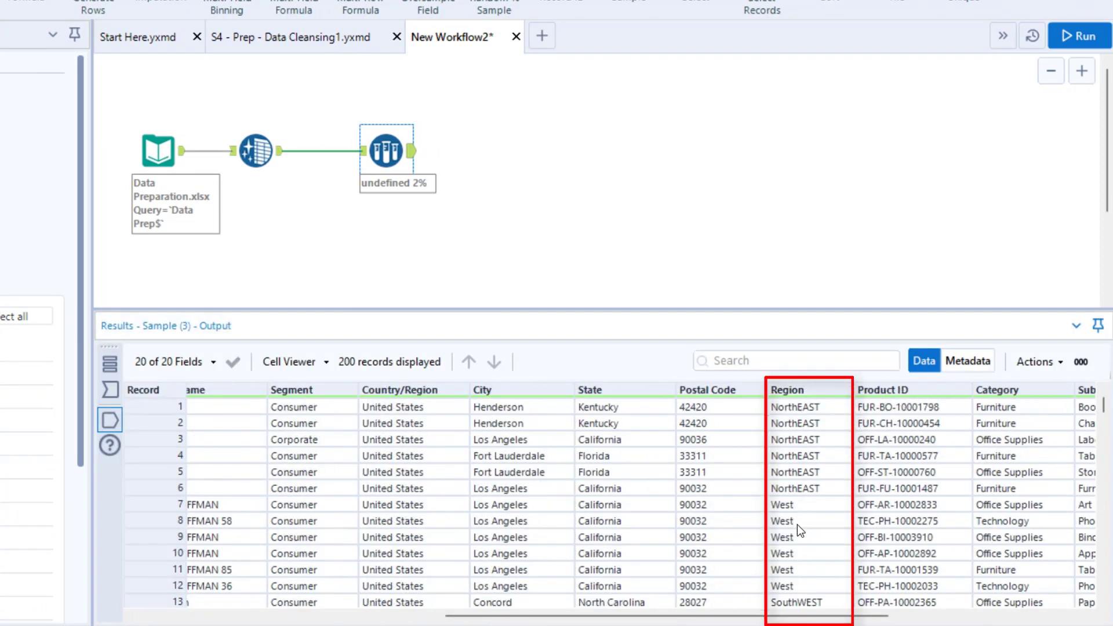
{"action": "scroll", "coordinate": [798, 524], "scroll_direction": "down", "scroll_amount": 4}
{"action": "scroll", "coordinate": [814, 563], "scroll_direction": "down", "scroll_amount": 1}
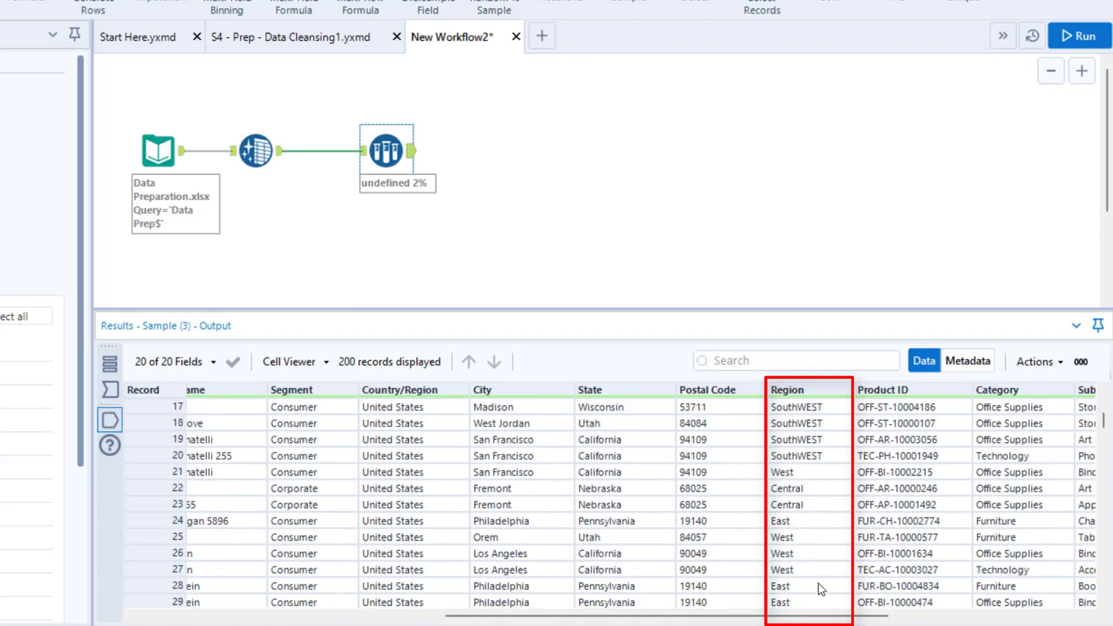
{"action": "scroll", "coordinate": [801, 475], "scroll_direction": "up", "scroll_amount": 5}
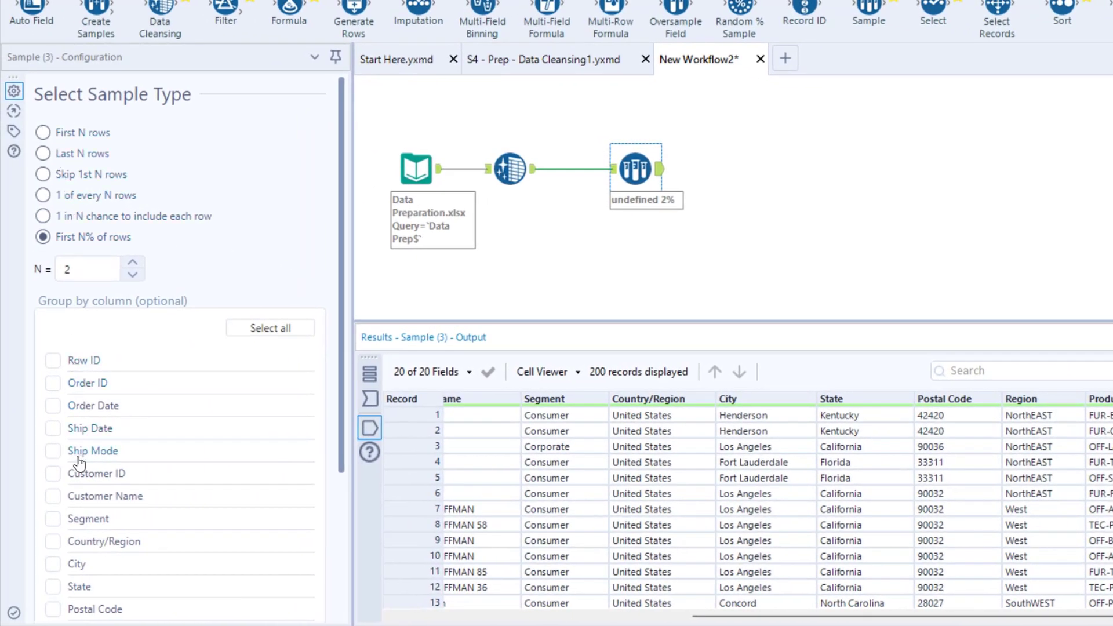
- Group the Sample tool's sampling by the Region column
{"action": "scroll", "coordinate": [63, 568], "scroll_direction": "down", "scroll_amount": 3}
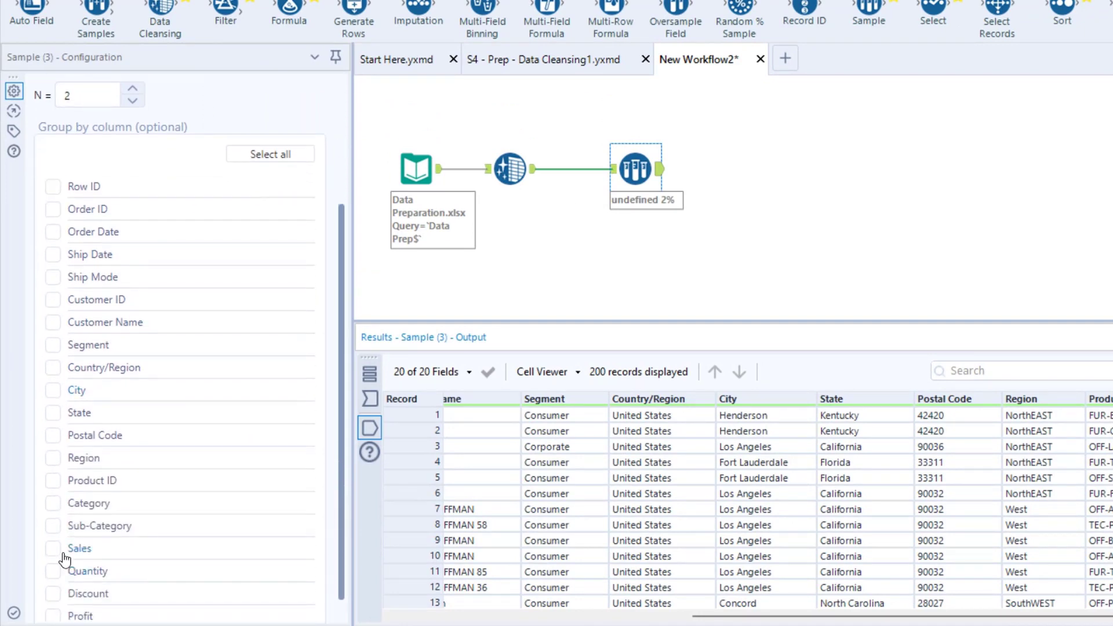
{"action": "scroll", "coordinate": [64, 560], "scroll_direction": "down", "scroll_amount": 1}
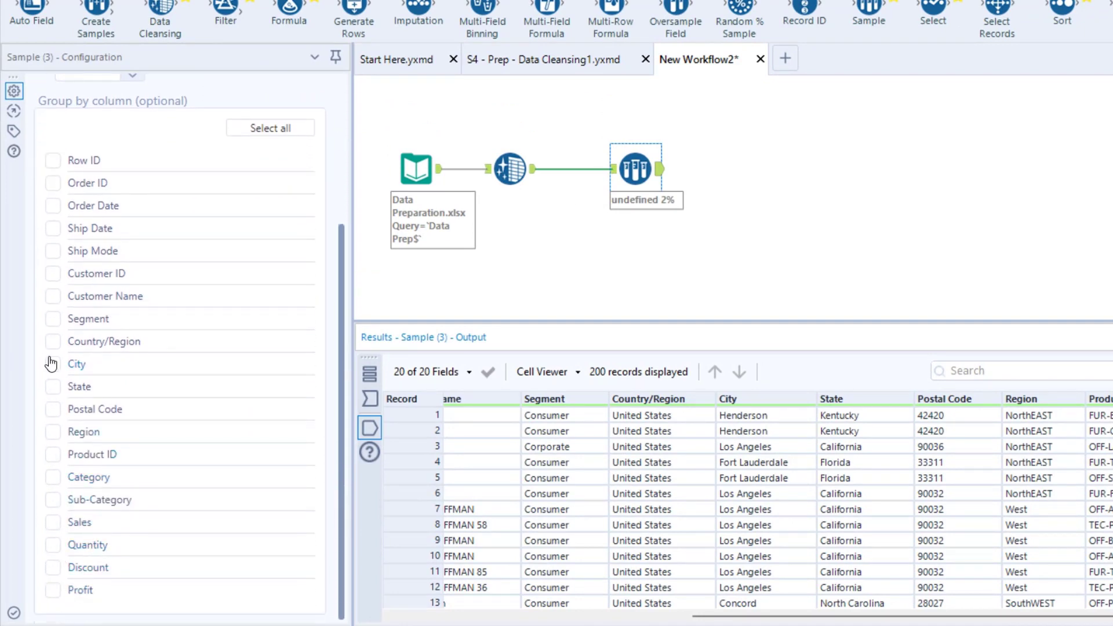
{"action": "scroll", "coordinate": [51, 363], "scroll_direction": "up", "scroll_amount": 2}
{"action": "left_click", "coordinate": [53, 520]}
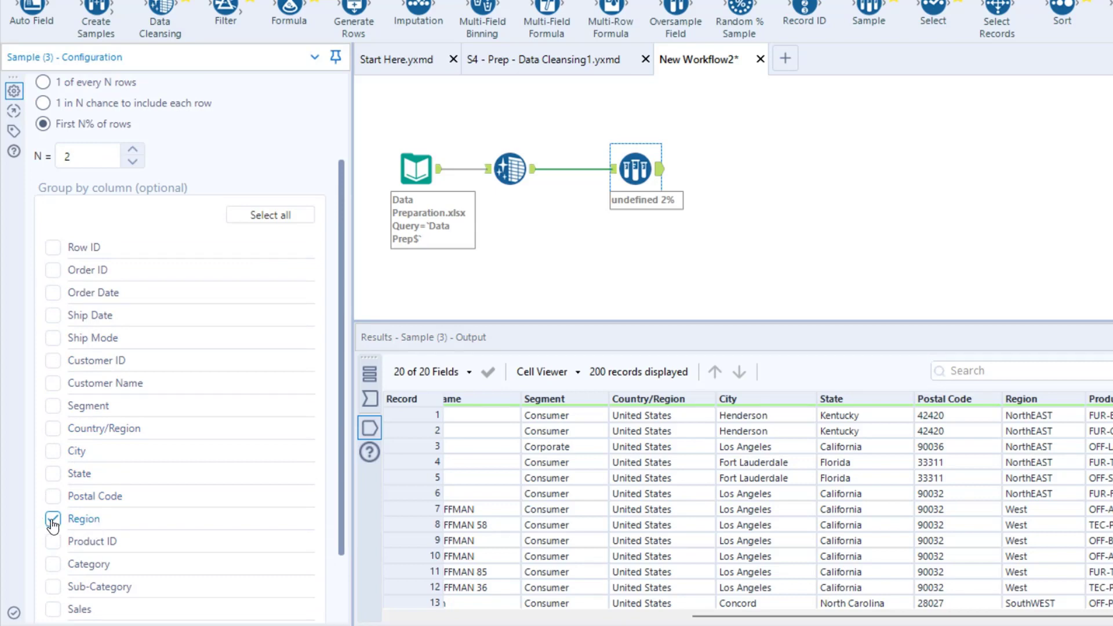
- Set the Sample tool to First N rows with N = 1 and run the workflow
{"action": "scroll", "coordinate": [76, 267], "scroll_direction": "up", "scroll_amount": 3}
{"action": "left_click", "coordinate": [44, 134]}
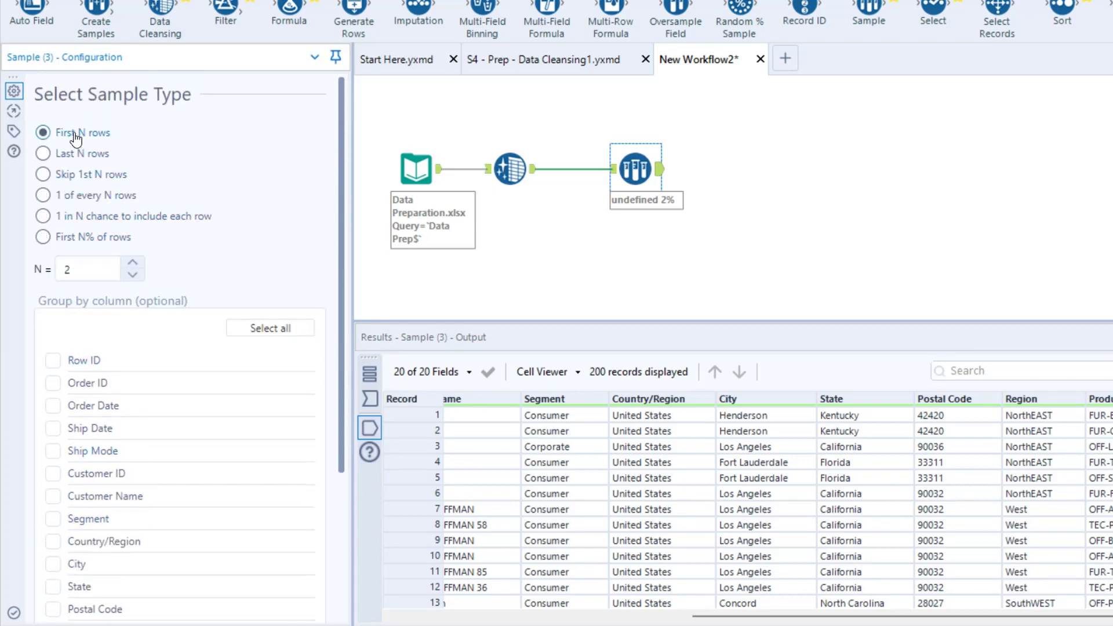
{"action": "double_click", "coordinate": [68, 270]}
{"action": "type", "text": "1"}
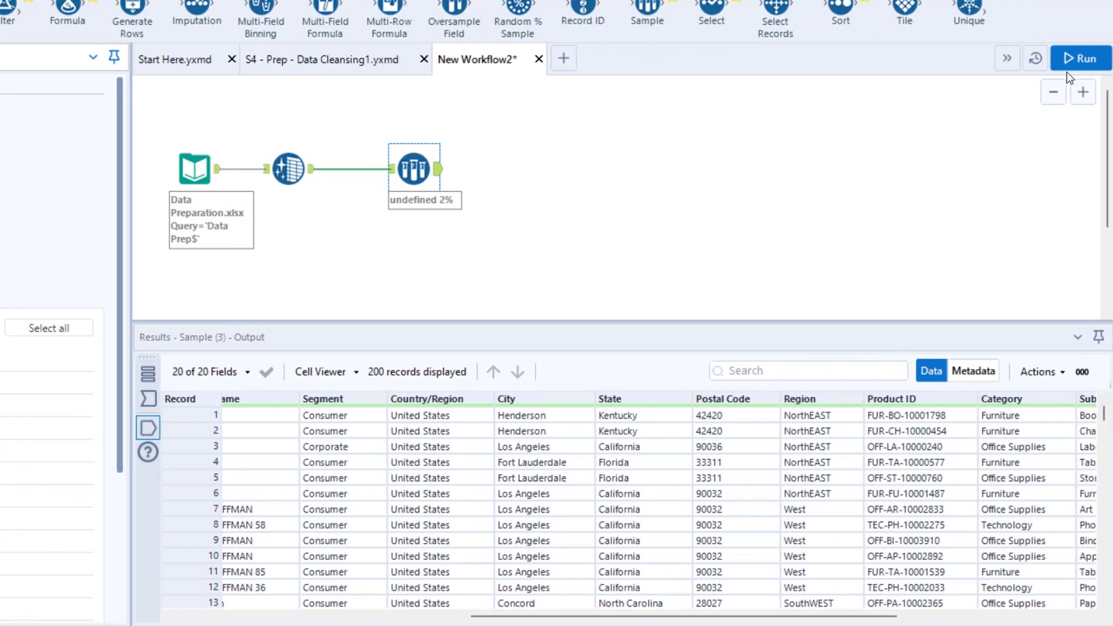
{"action": "left_click", "coordinate": [1077, 60]}
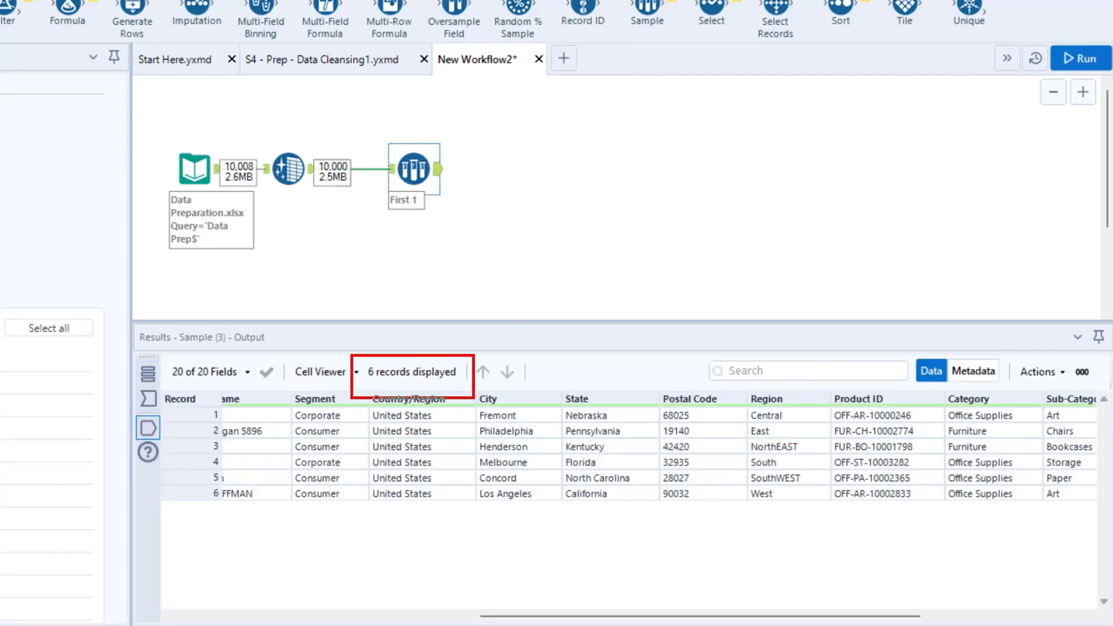
- Set N to 2 for the Sample tool's Region-grouped First N rows sampling and run the workflow
{"action": "left_click_drag", "start_coordinate": [744, 393], "coordinate": [829, 501]}
{"action": "left_click_drag", "start_coordinate": [767, 419], "coordinate": [441, 378]}
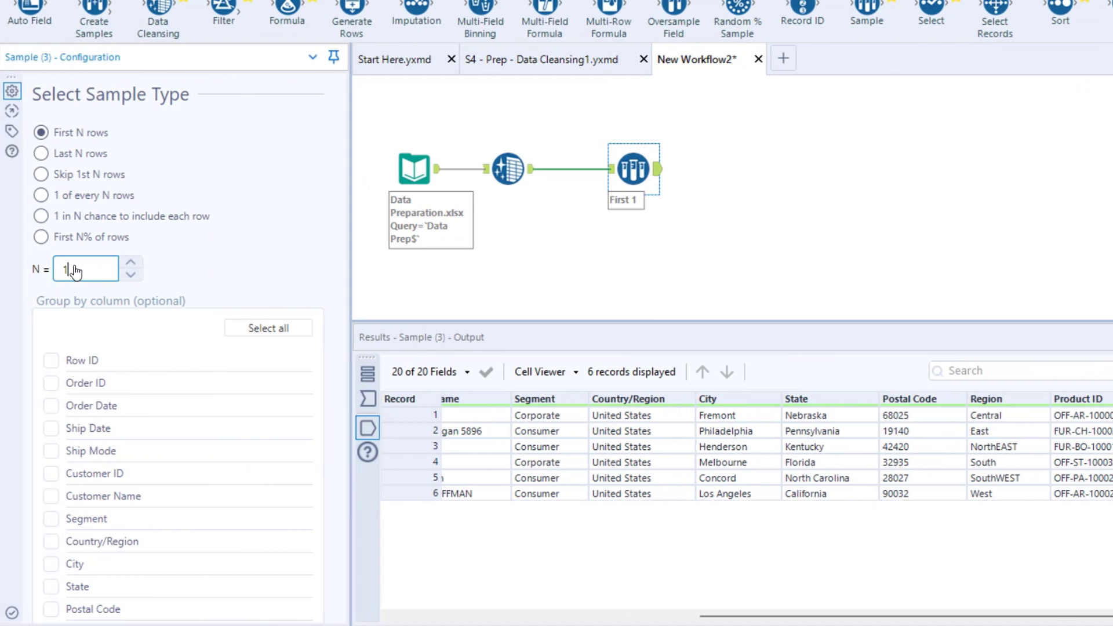
{"action": "double_click", "coordinate": [68, 271]}
{"action": "type", "text": "2"}
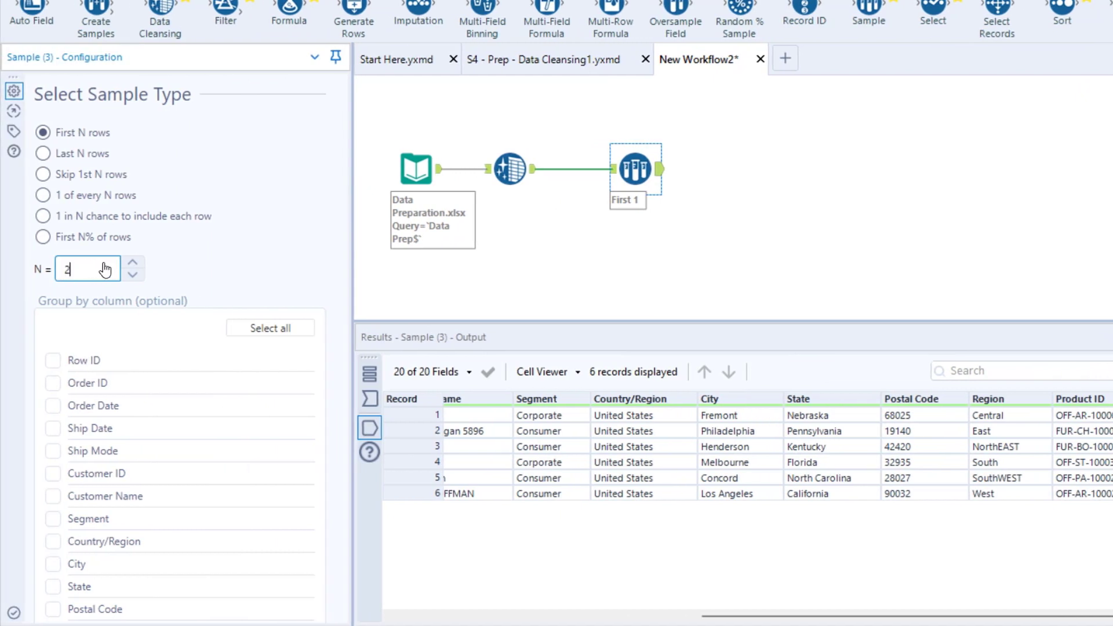
{"action": "mouse_move", "coordinate": [572, 359]}
{"action": "left_mouse_down"}
{"action": "mouse_move", "coordinate": [697, 390]}
{"action": "mouse_move", "coordinate": [743, 296]}
{"action": "mouse_move", "coordinate": [811, 247]}
{"action": "left_mouse_up"}
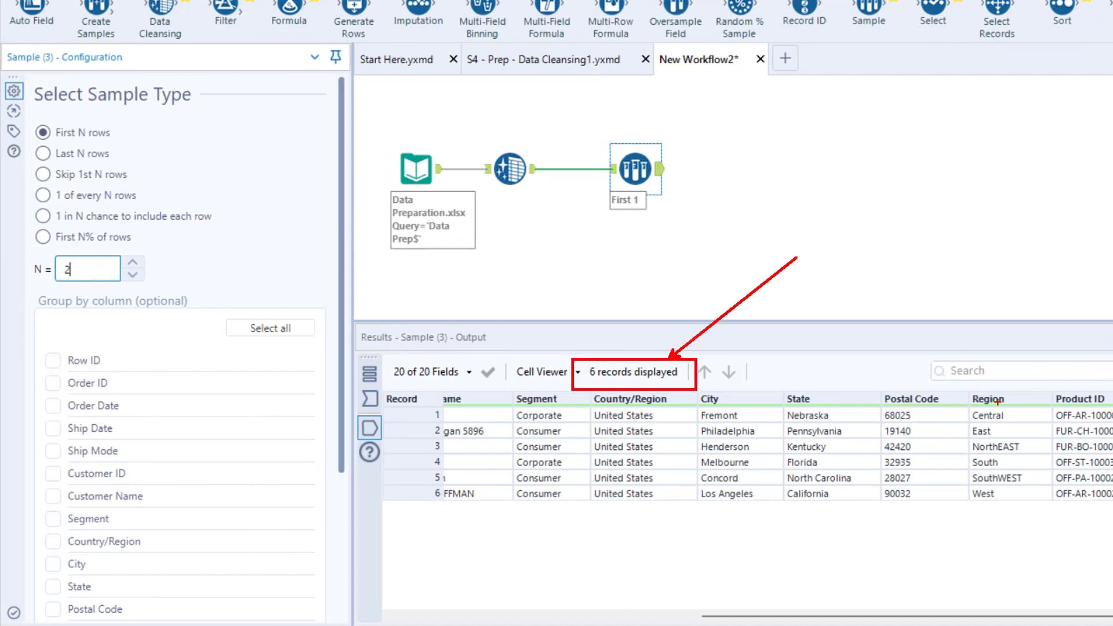
{"action": "mouse_move", "coordinate": [961, 408]}
{"action": "left_mouse_down"}
{"action": "mouse_move", "coordinate": [1026, 426]}
{"action": "mouse_move", "coordinate": [1019, 452]}
{"action": "mouse_move", "coordinate": [1033, 454]}
{"action": "left_mouse_up"}
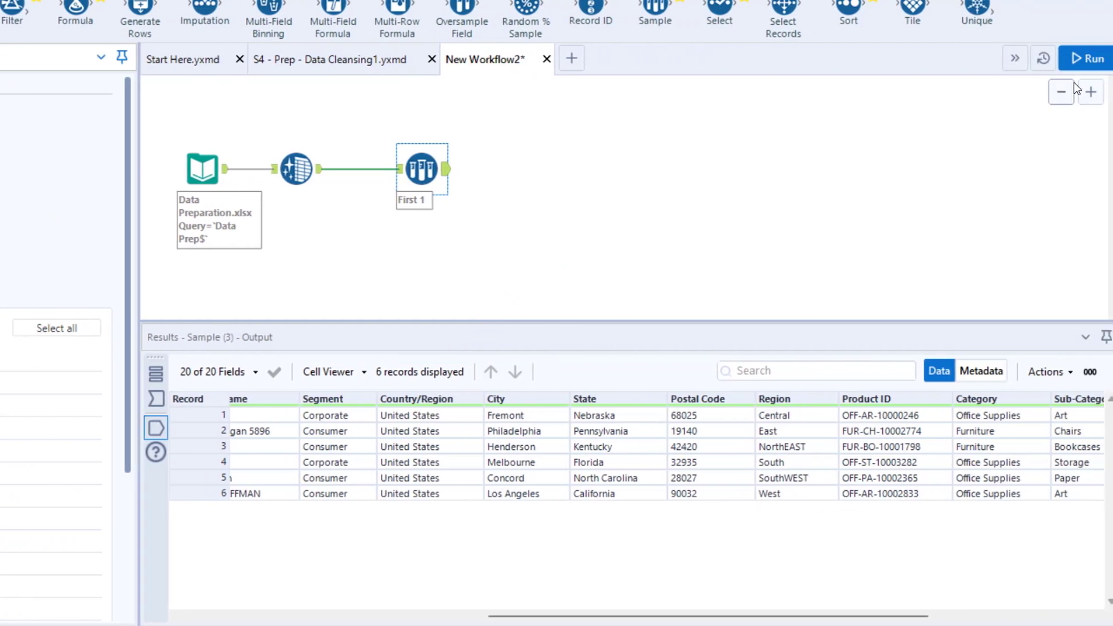
{"action": "left_click", "coordinate": [1077, 69]}
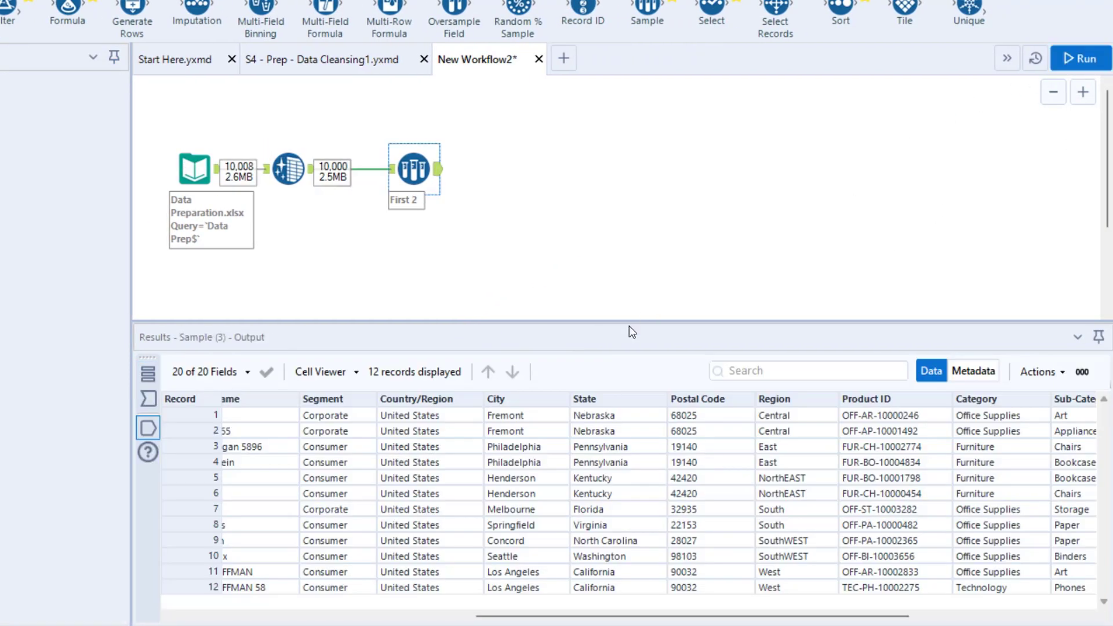
- Examine the Sample output's record count against the N value and the columns available for grouping, including Region, State and City
{"action": "left_click_drag", "start_coordinate": [352, 351], "coordinate": [472, 387]}
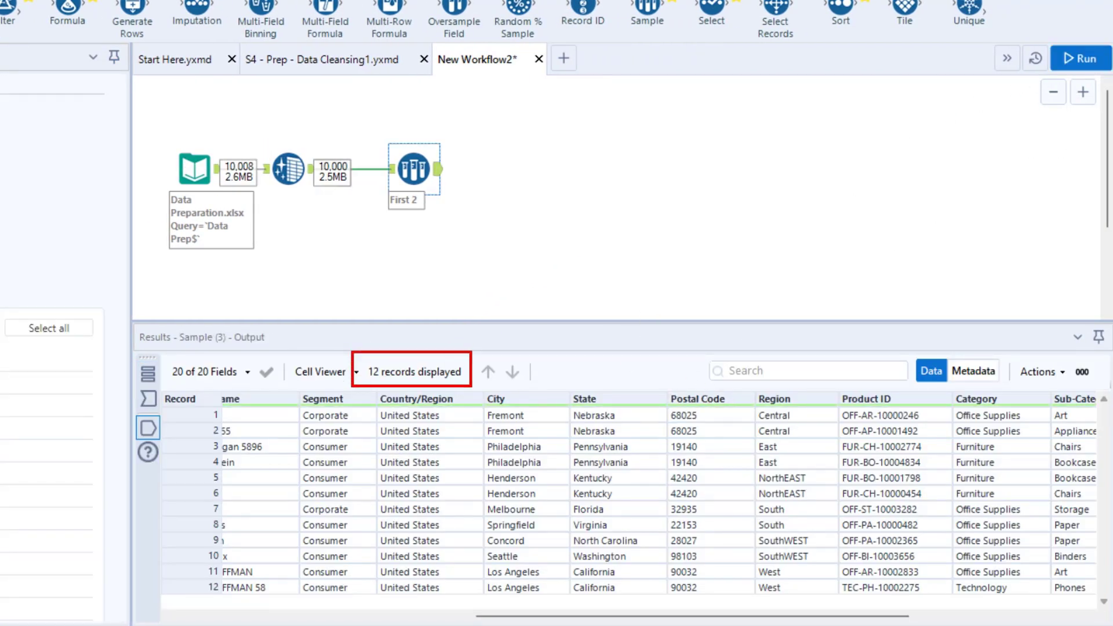
{"action": "left_click_drag", "start_coordinate": [16, 255], "coordinate": [80, 283]}
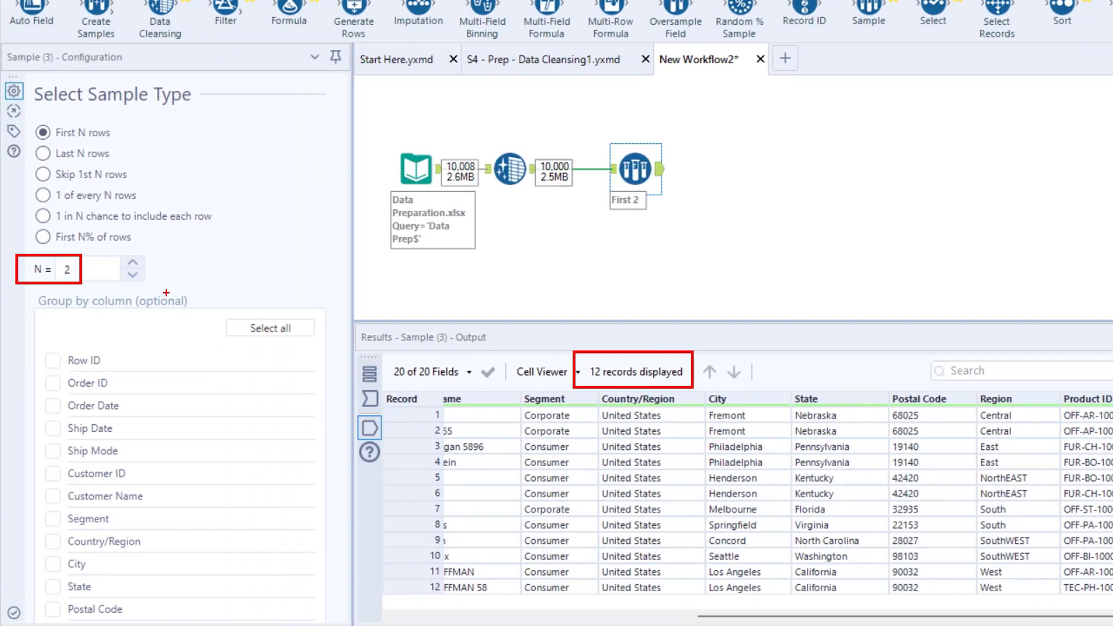
{"action": "key", "text": "Escape"}
{"action": "left_click_drag", "start_coordinate": [90, 271], "coordinate": [54, 267]}
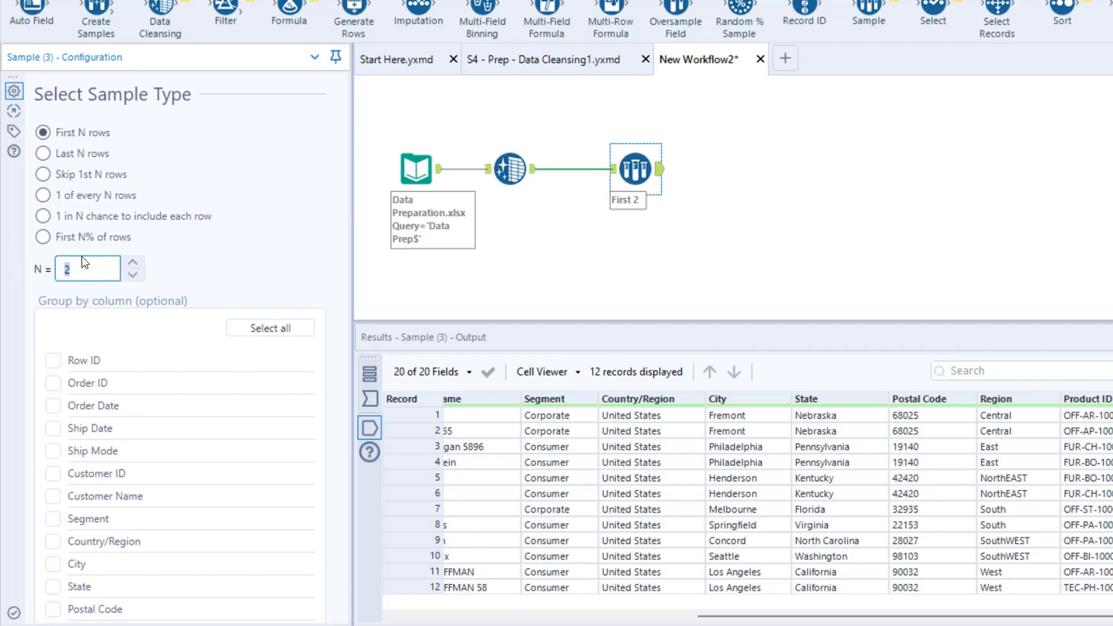
{"action": "scroll", "coordinate": [275, 347], "scroll_direction": "down", "scroll_amount": 3}
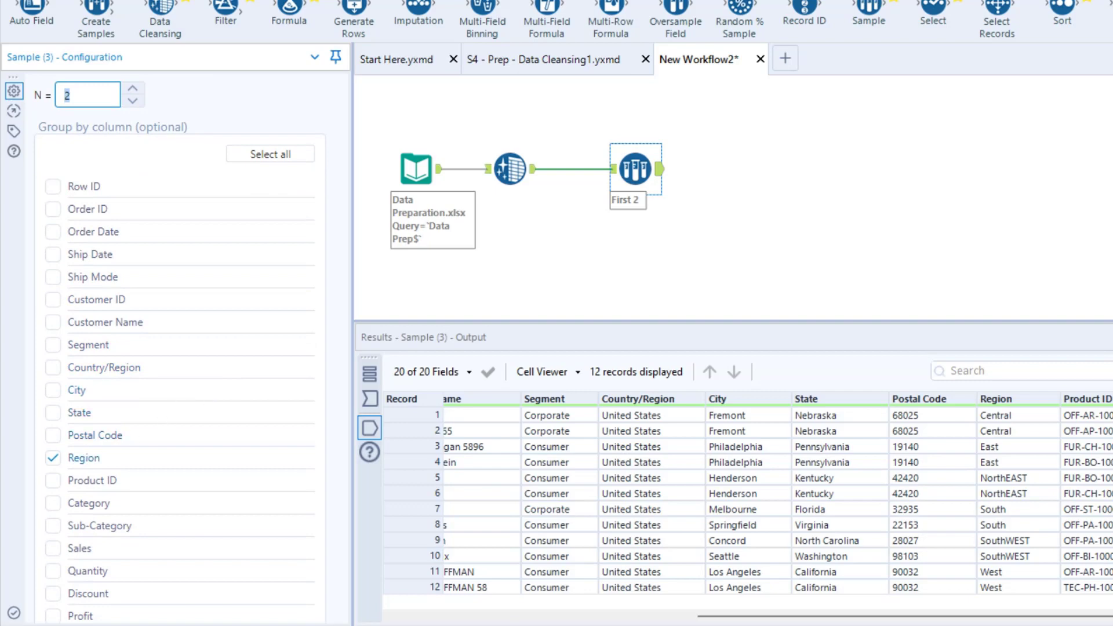
{"action": "left_click_drag", "start_coordinate": [37, 443], "coordinate": [137, 471]}
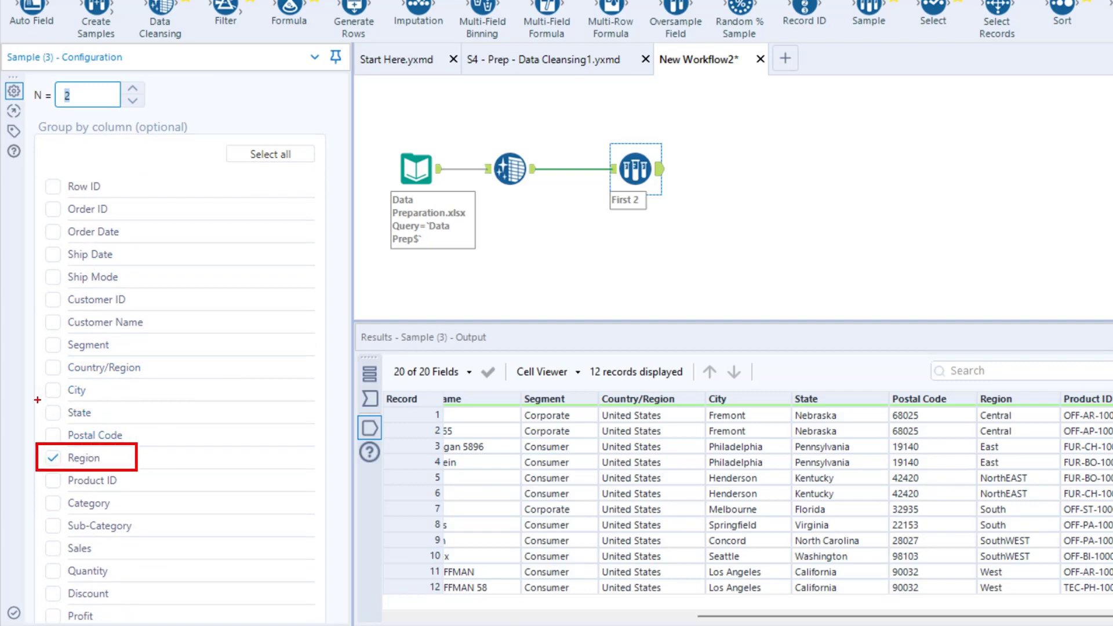
{"action": "left_click_drag", "start_coordinate": [37, 399], "coordinate": [106, 425]}
{"action": "left_click_drag", "start_coordinate": [41, 385], "coordinate": [79, 399]}
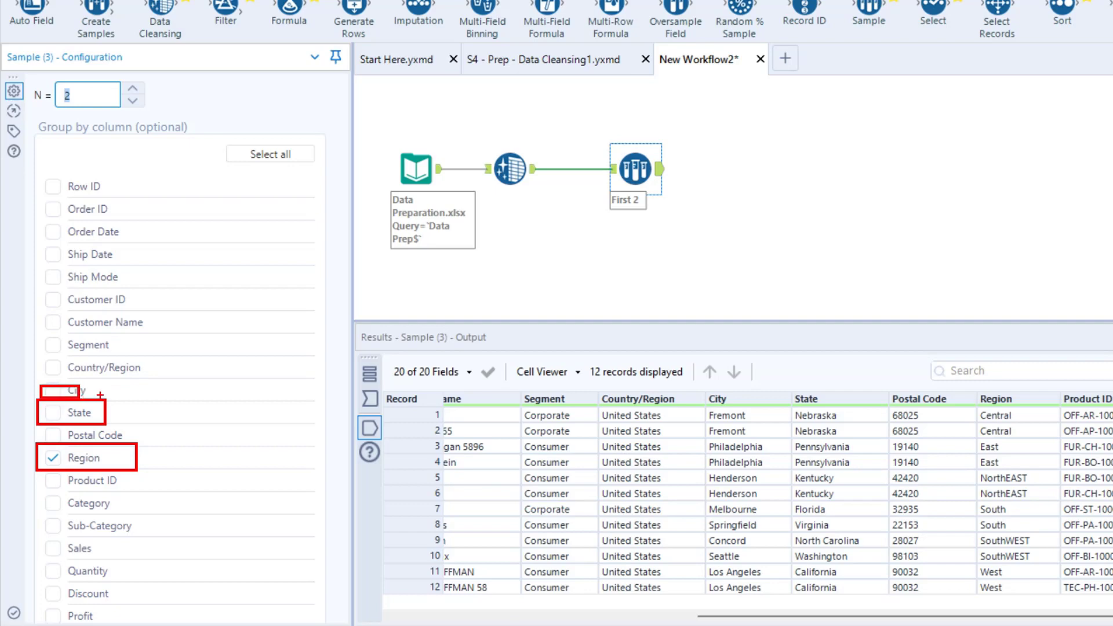
{"action": "key", "text": "Escape"}
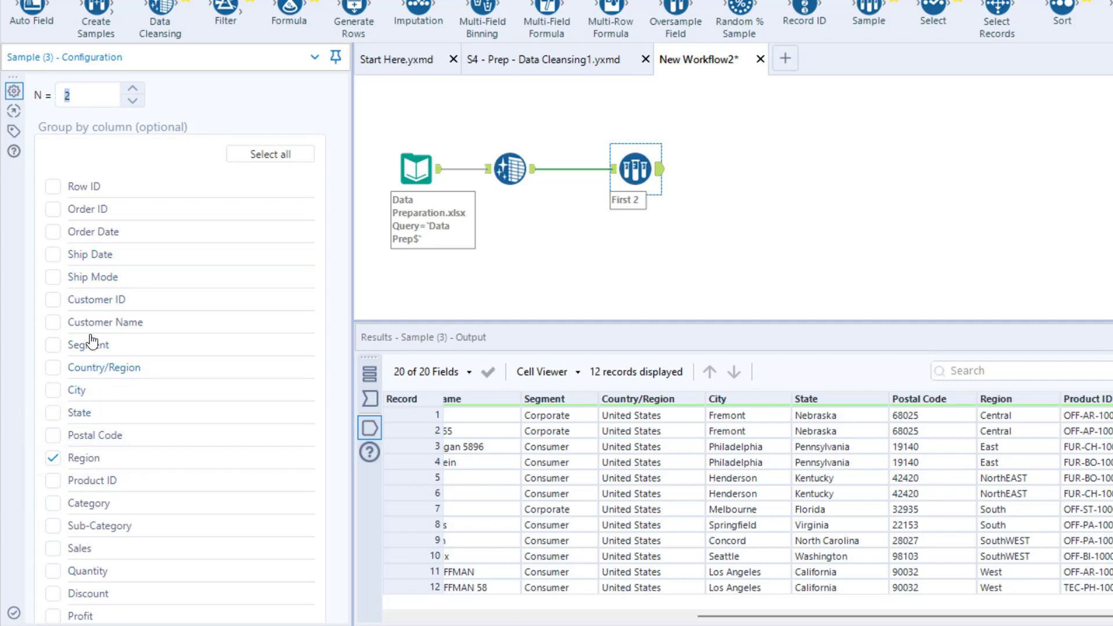
- Remove the Region grouping from the Sample tool, set N to 500 and run the workflow
{"action": "scroll", "coordinate": [82, 289], "scroll_direction": "up", "scroll_amount": 5}
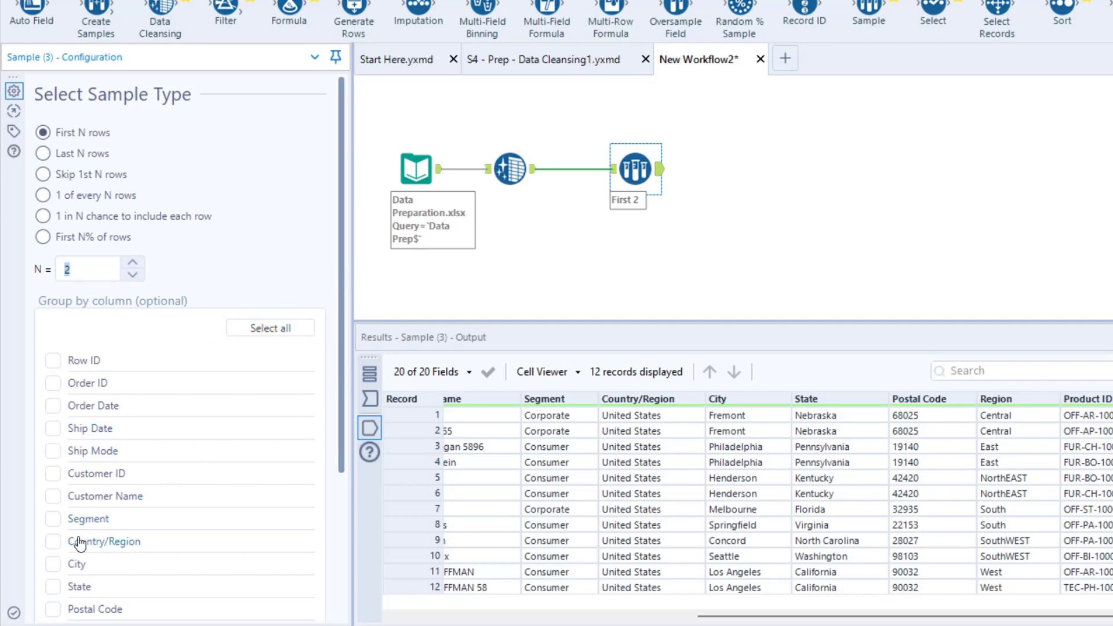
{"action": "scroll", "coordinate": [79, 579], "scroll_direction": "down", "scroll_amount": 3}
{"action": "scroll", "coordinate": [54, 462], "scroll_direction": "up", "scroll_amount": 3}
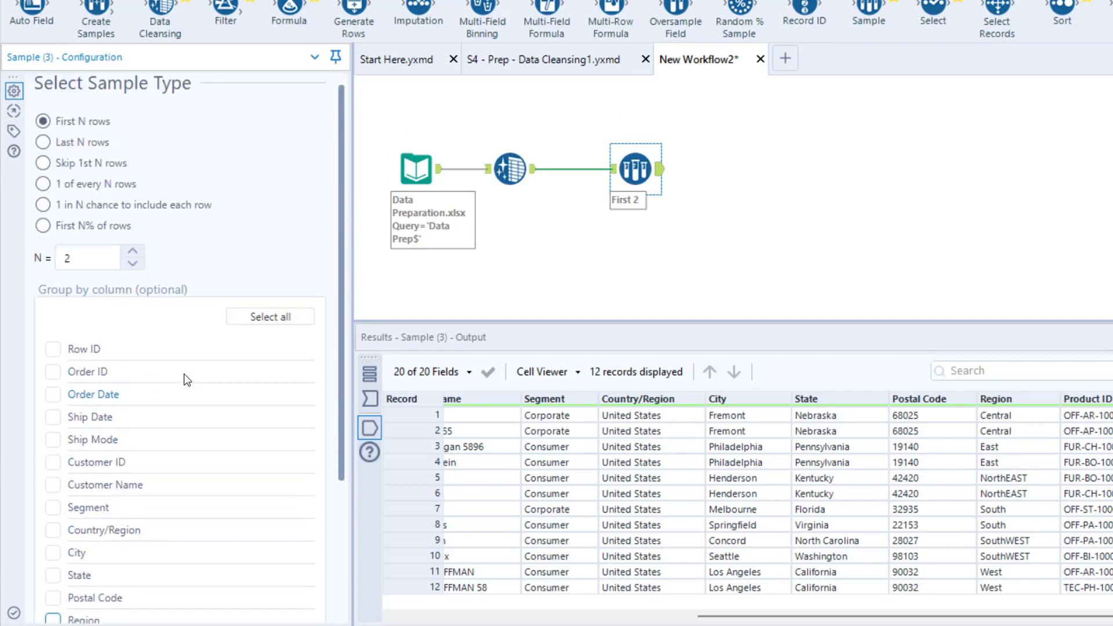
{"action": "double_click", "coordinate": [80, 273]}
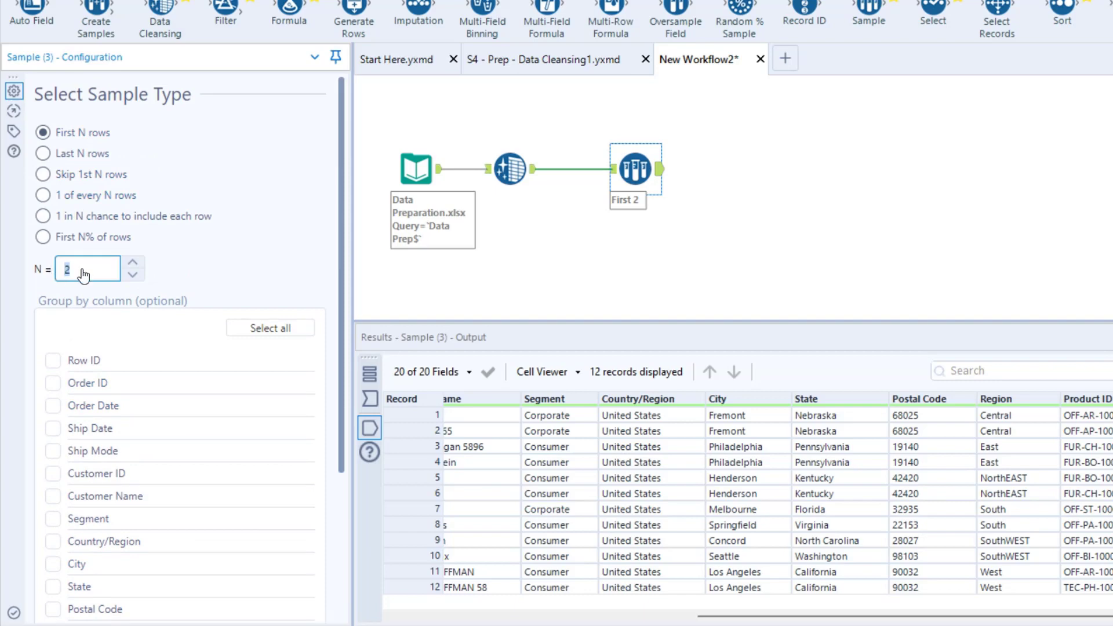
{"action": "type", "text": "100"}
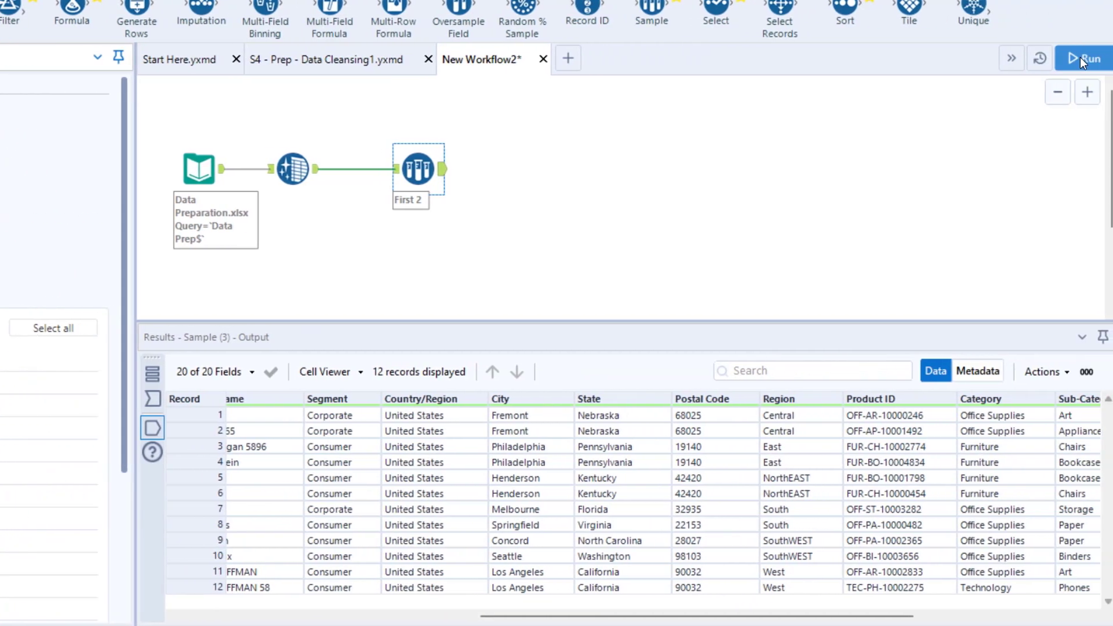
{"action": "left_click", "coordinate": [1081, 58]}
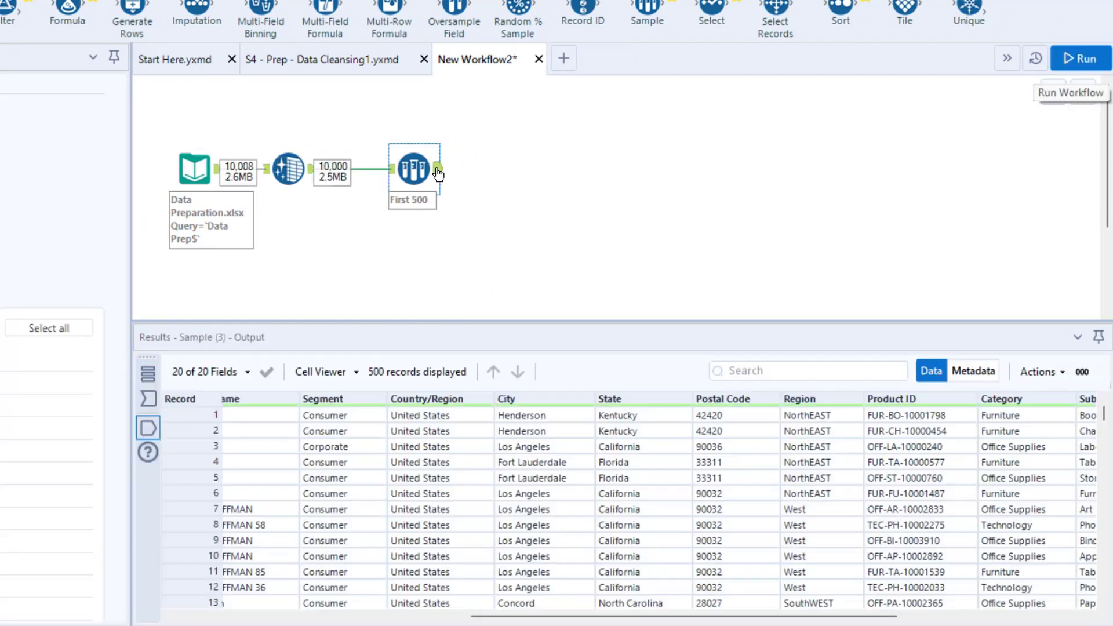